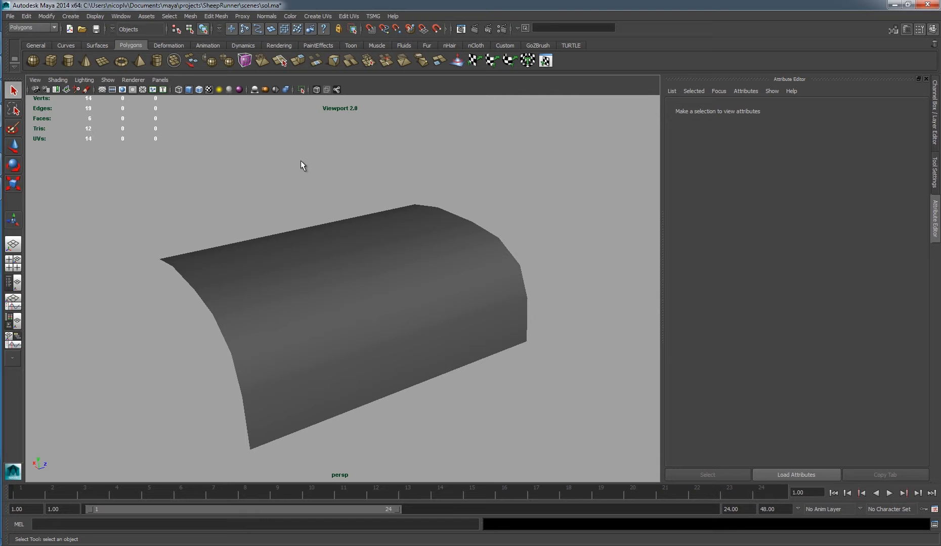
Select the curved ground mesh and open the UV Snapshot options for it from the UV Texture Editor
click(340, 285)
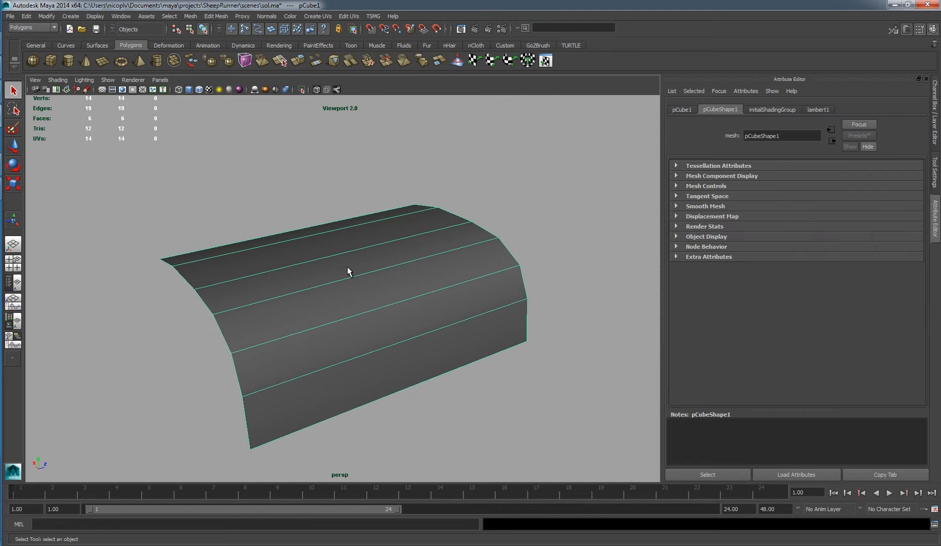
click(121, 15)
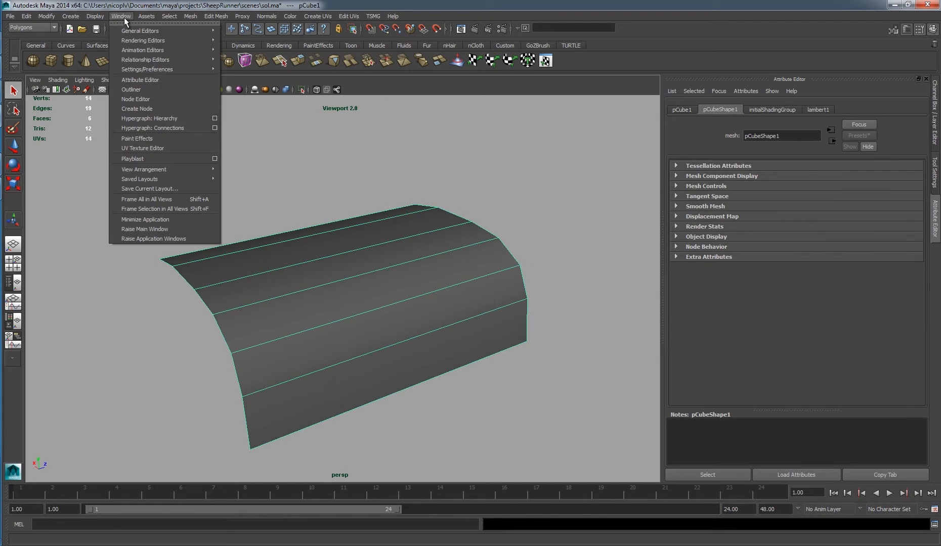
click(179, 147)
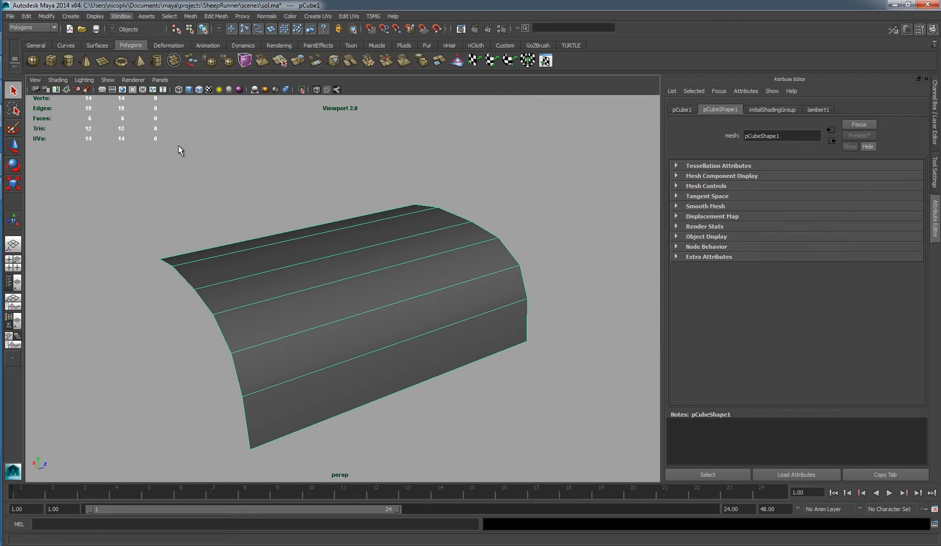
click(392, 79)
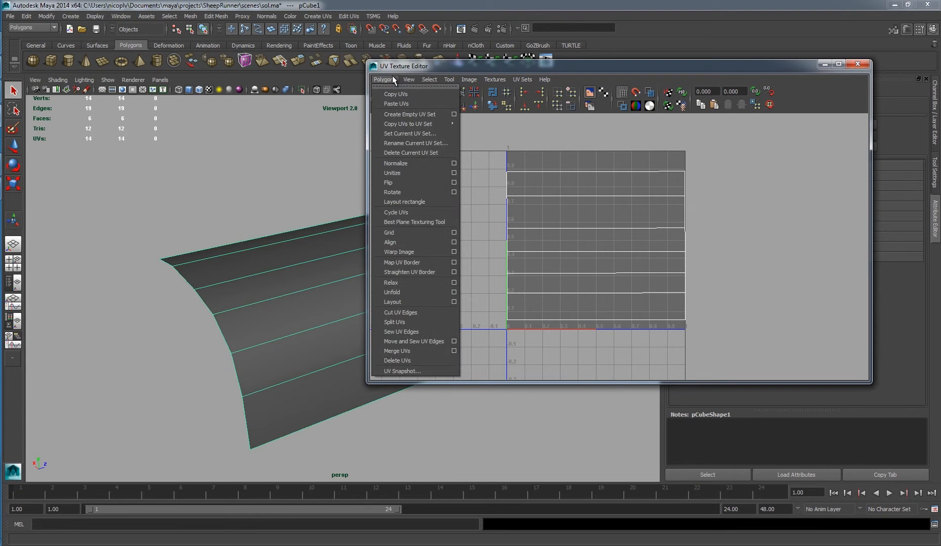
click(406, 371)
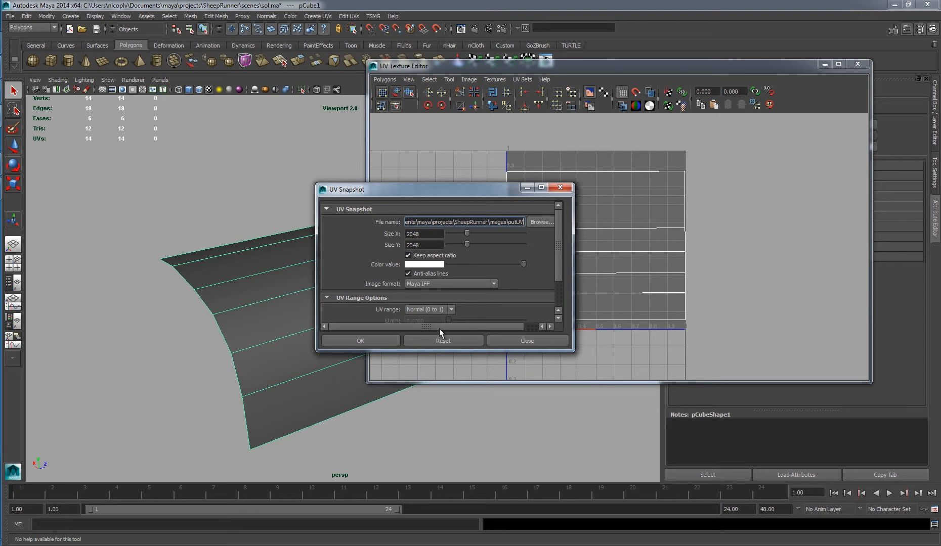
Save the UV snapshot as sol_uv in the SheepRunner project's images folder, then deselect the mesh and minimize the UV Texture Editor
click(539, 221)
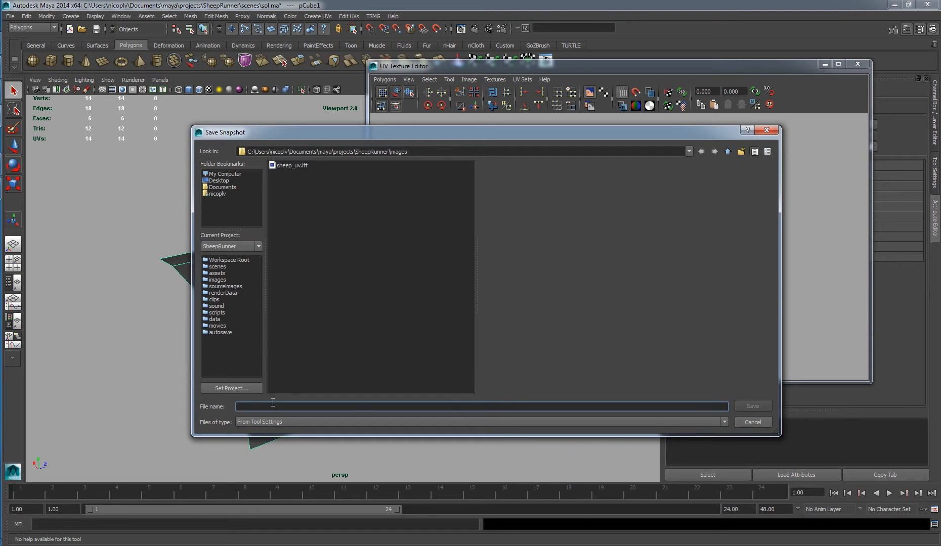
text(s)
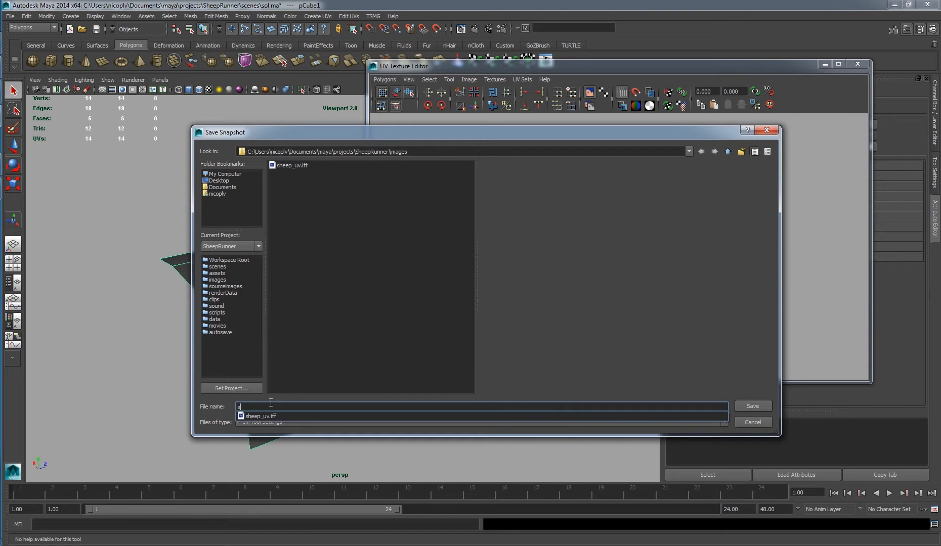
text(ol_uv)
key(Return)
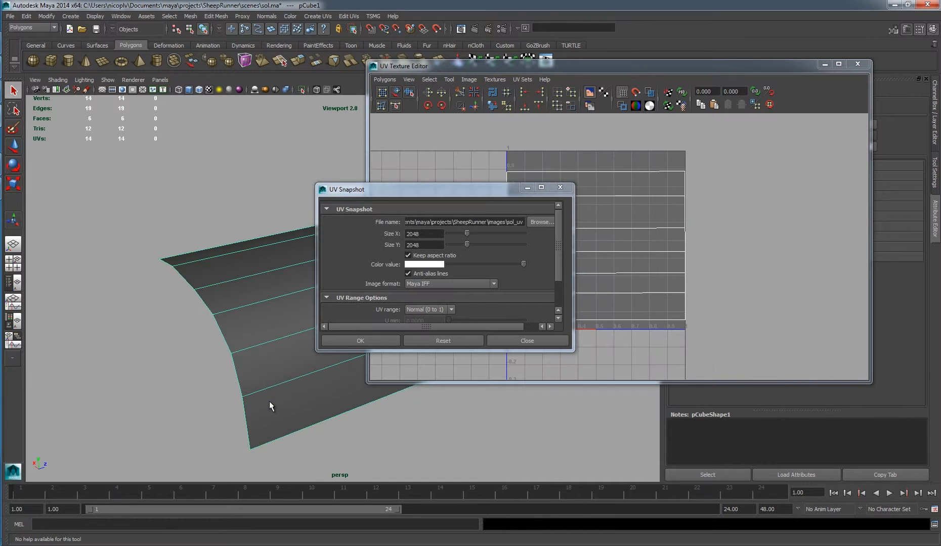
click(381, 337)
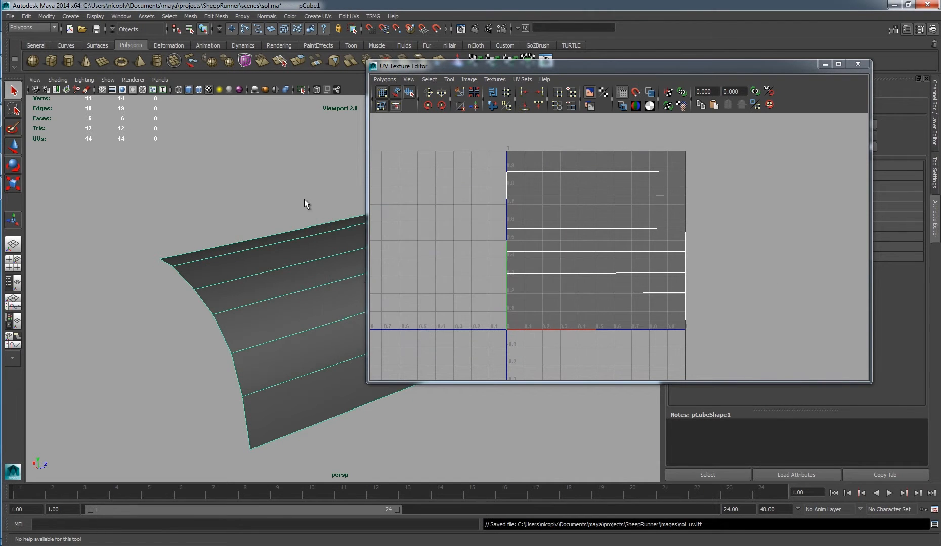
click(301, 193)
click(825, 64)
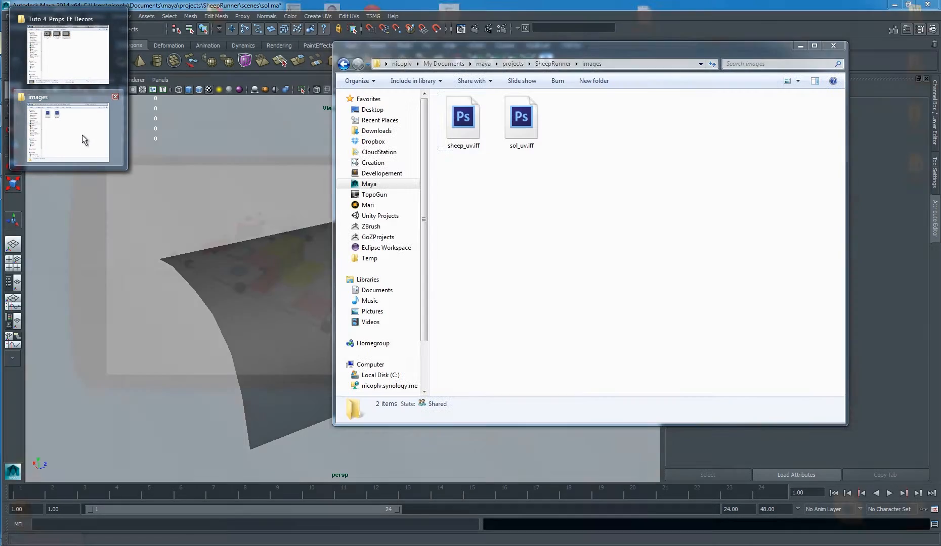
Switch to the project's images folder in Windows Explorer and open sol_uv.iff in Photoshop
click(82, 135)
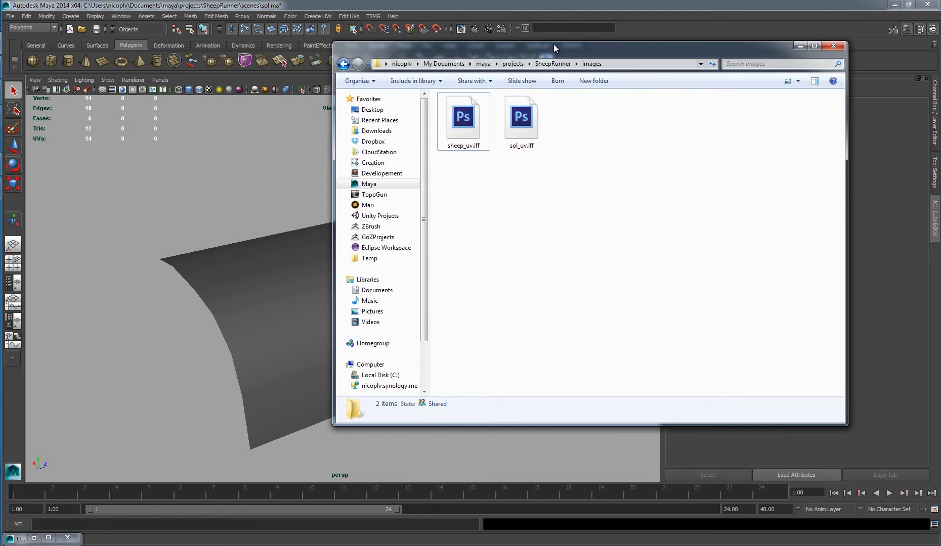
drag(553, 44, 505, 63)
click(489, 153)
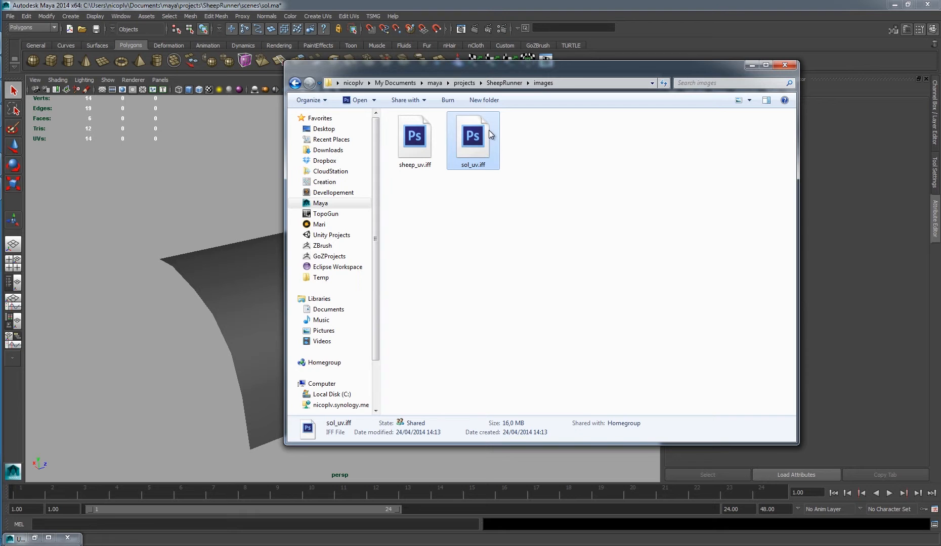
click(542, 205)
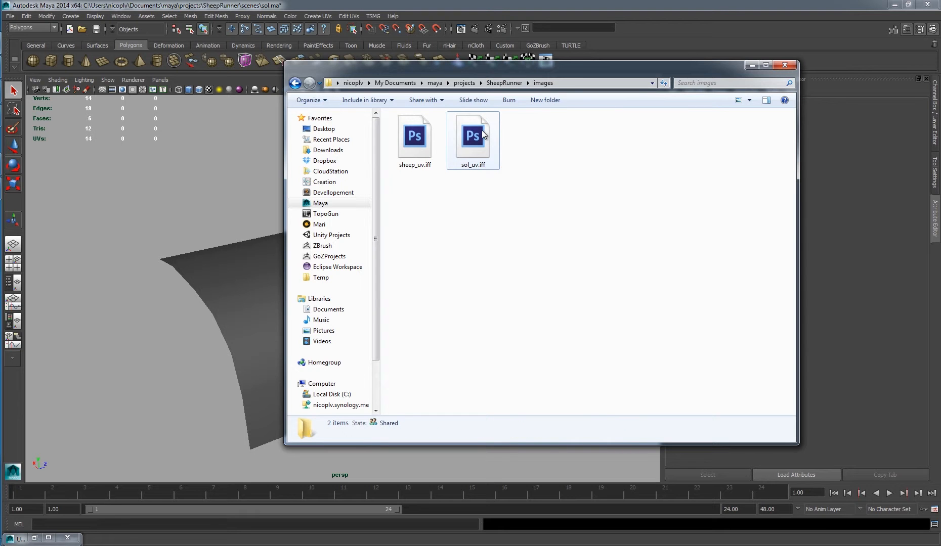
double_click(483, 134)
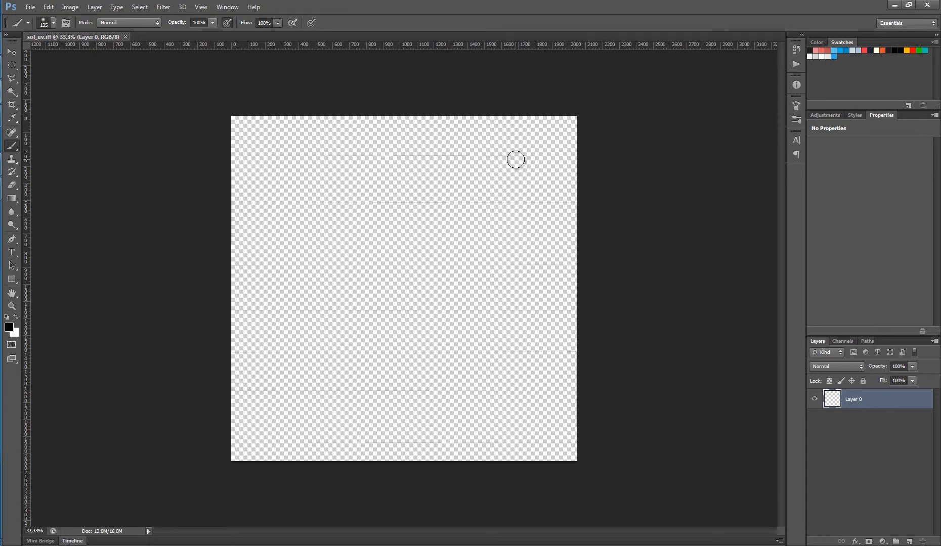
Add a new layer filled with black and place it beneath the UV wireframe layer
click(909, 542)
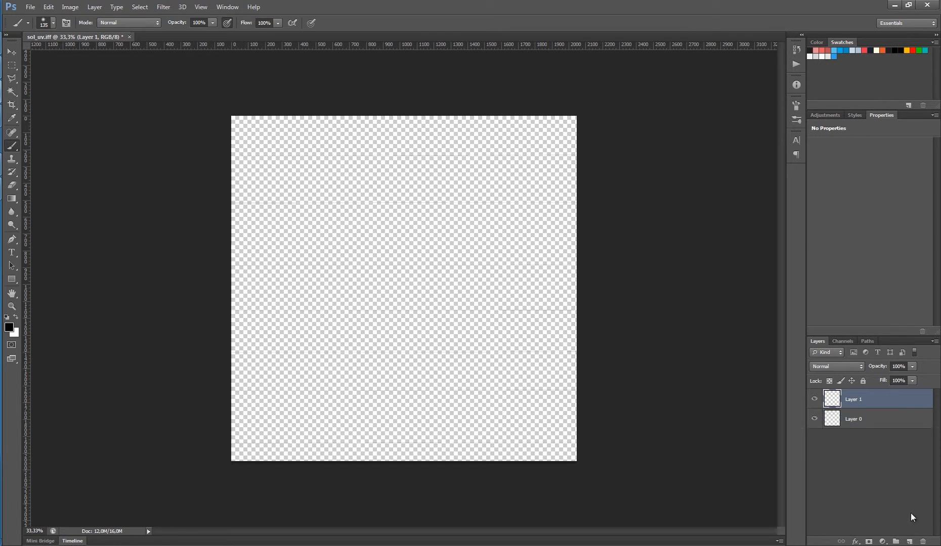
key(alt+BackSpace)
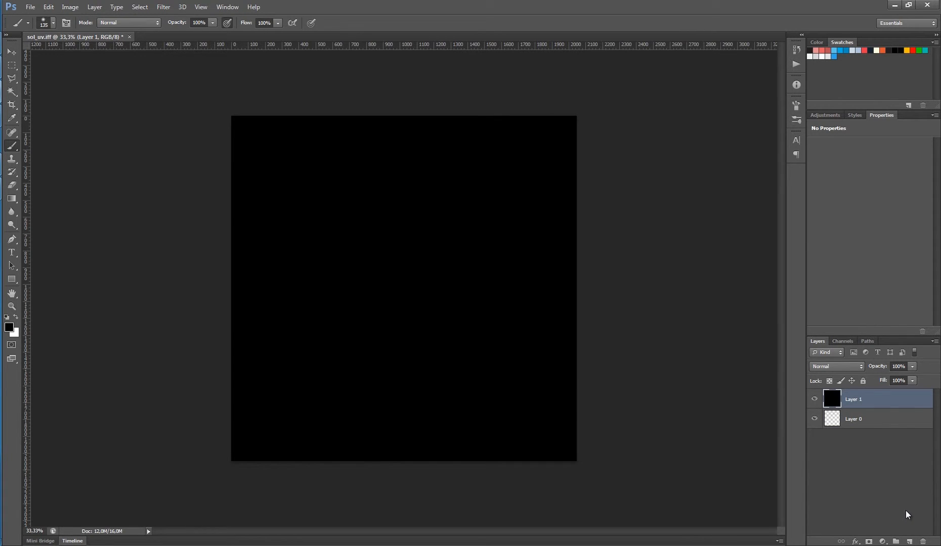
drag(868, 459, 865, 454)
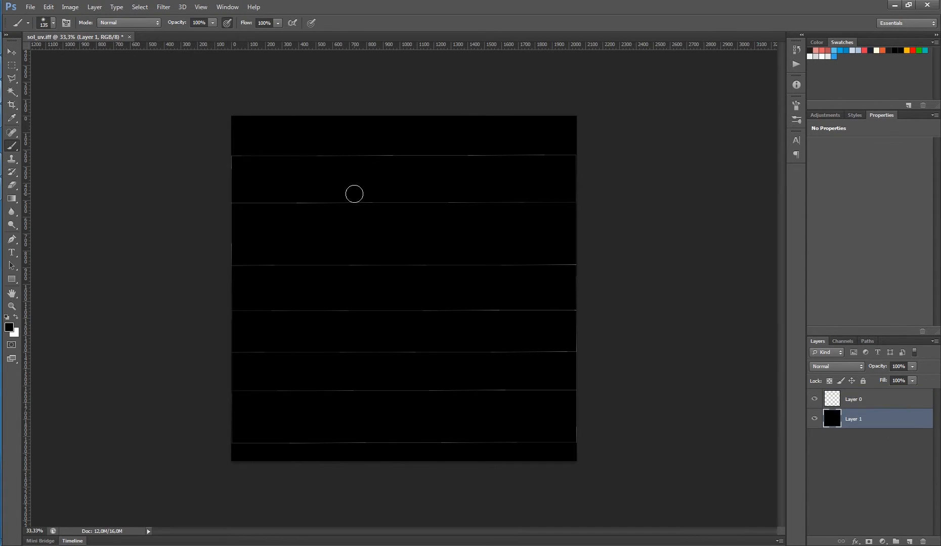
Save the document as sol_color.psd in Photoshop format in the SheepRunner project's sourceimages folder
key(ctrl+shift+s)
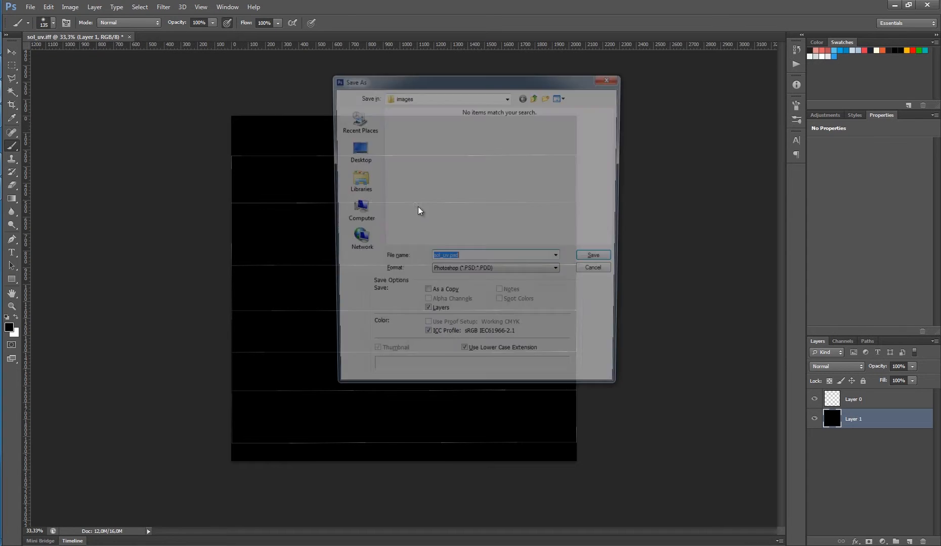
click(507, 97)
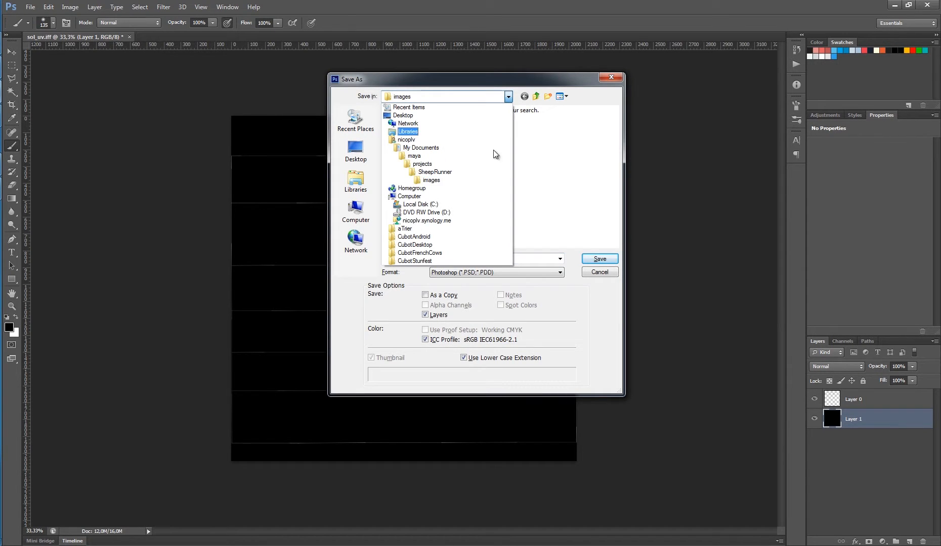
click(466, 170)
double_click(415, 227)
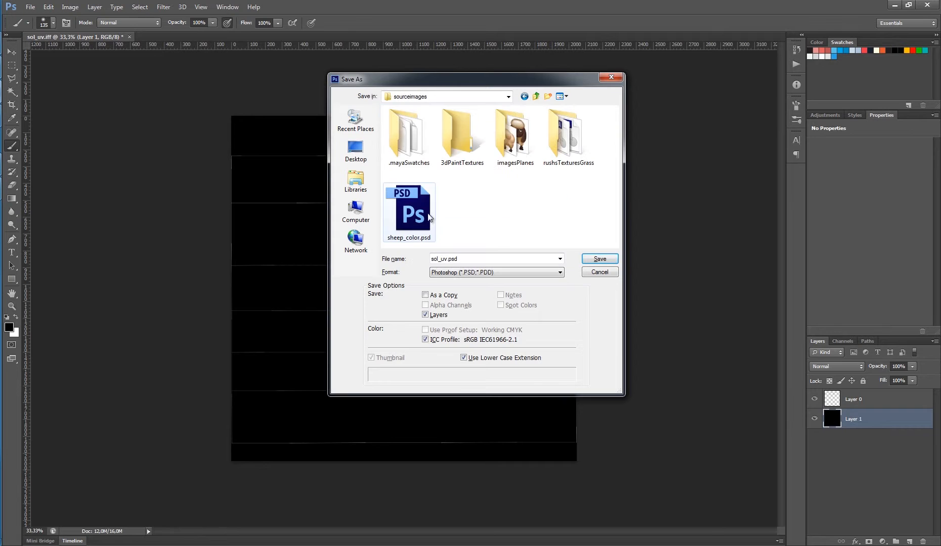
click(480, 259)
click(448, 259)
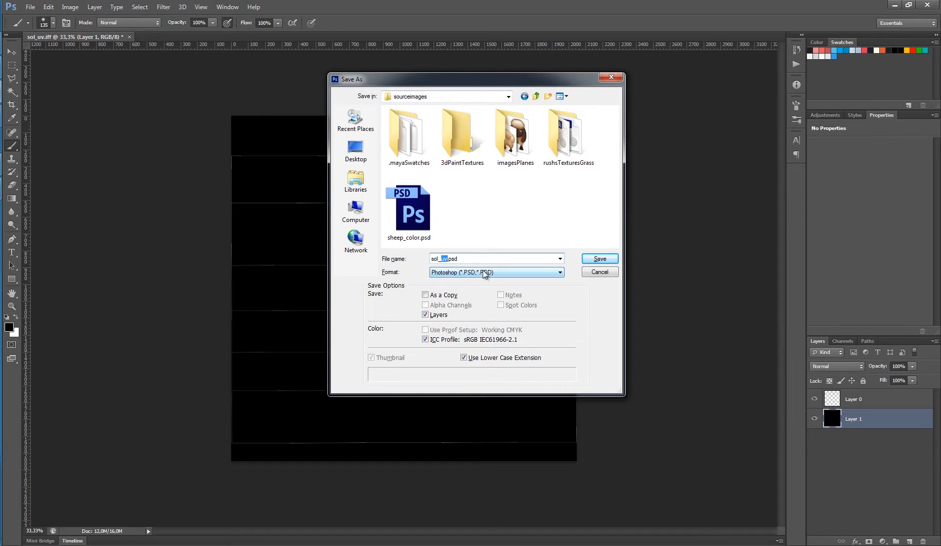
text(color)
key(Return)
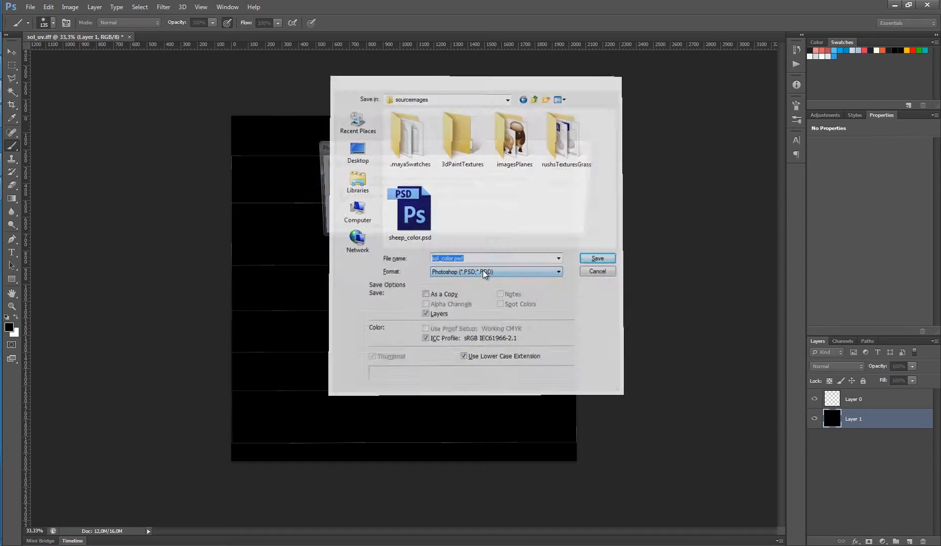
key(Return)
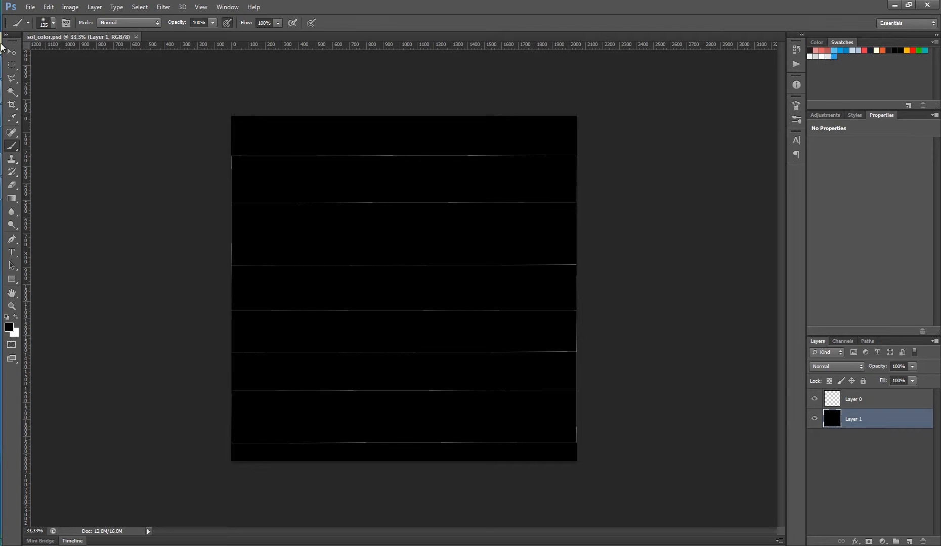
Switch to Windows Explorer and browse to the rushsTexturesGrass folder inside the project's sourceimages folder
mouse_move(2, 47)
click(87, 120)
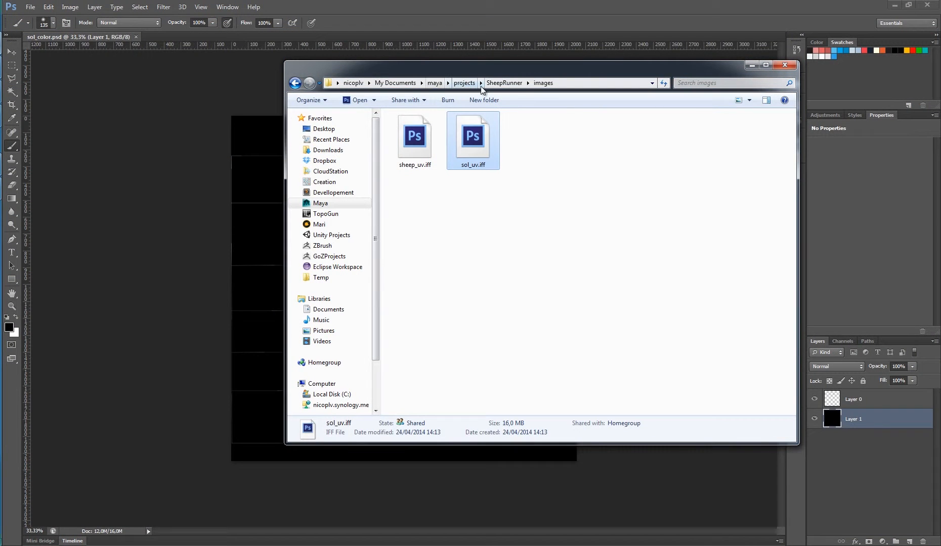
click(514, 85)
double_click(452, 247)
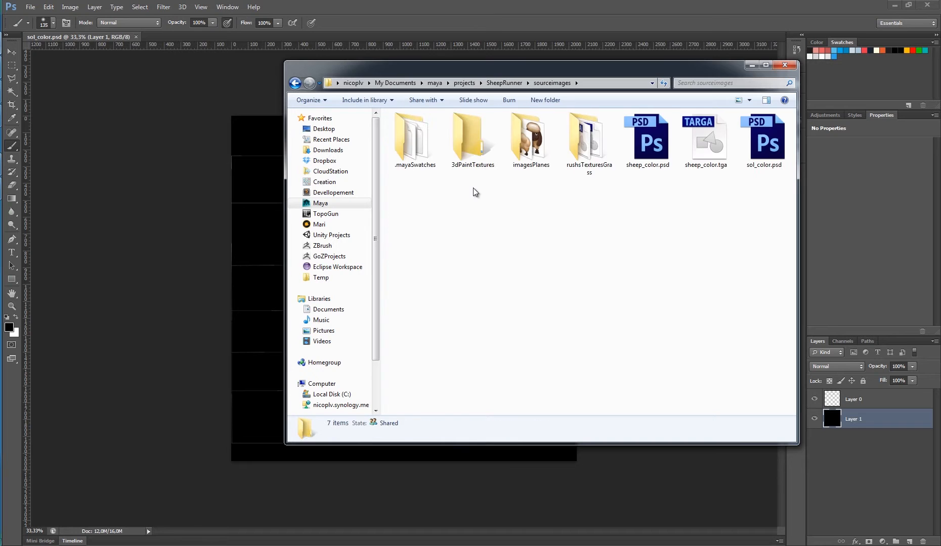
click(737, 100)
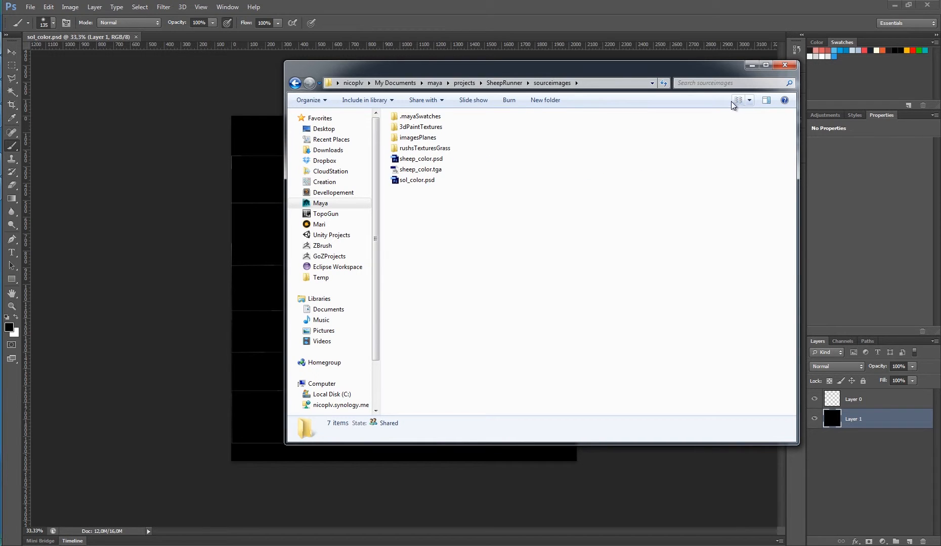
double_click(418, 149)
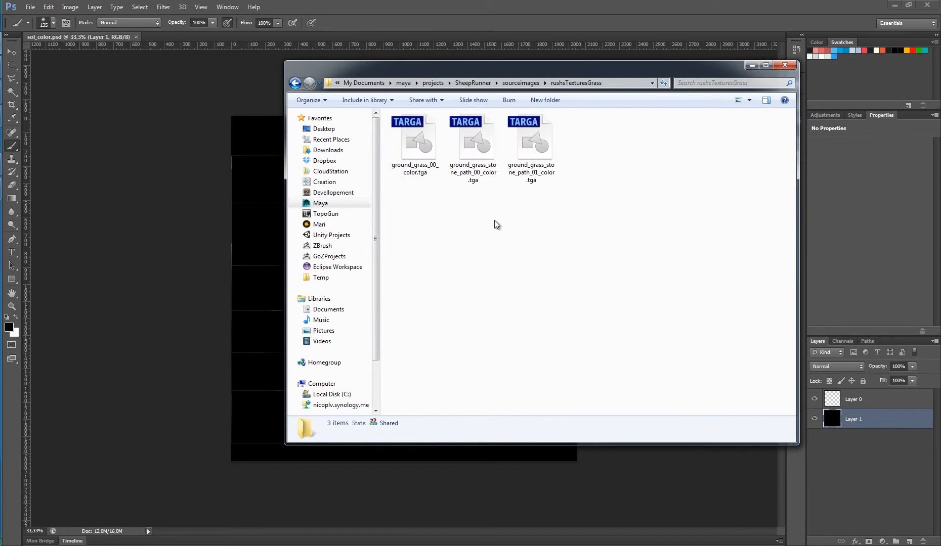
Open all three ground_grass TGA textures from the folder as separate documents in Photoshop
click(427, 149)
shift+click(523, 168)
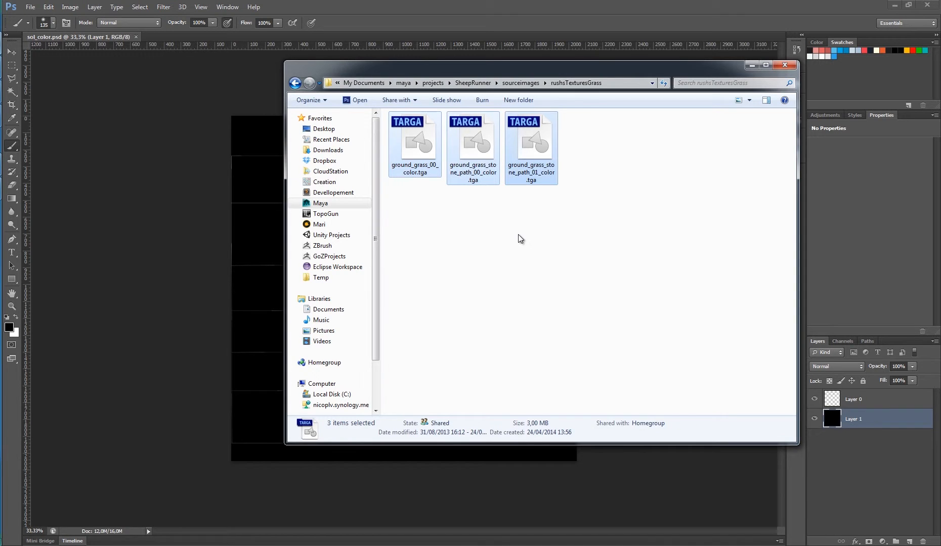
click(518, 235)
click(416, 132)
shift+click(517, 162)
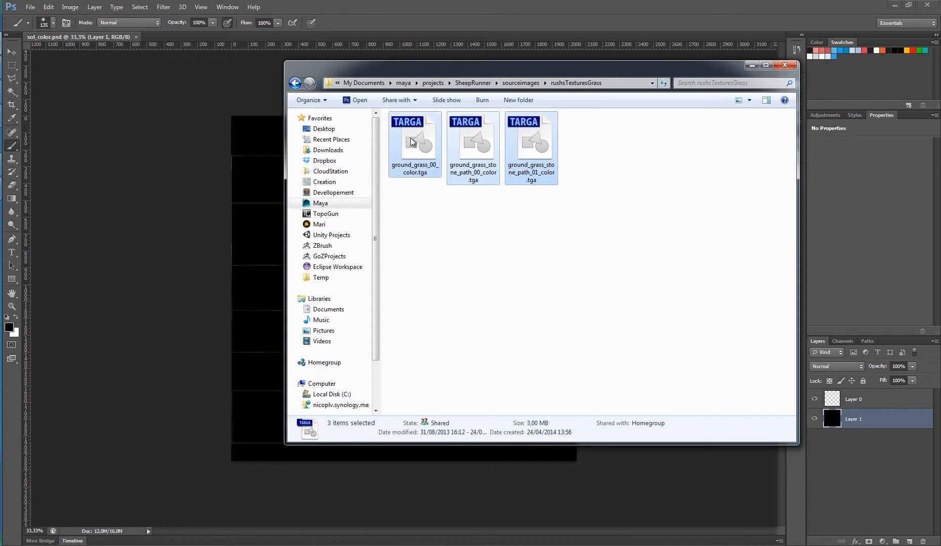
drag(410, 138, 240, 33)
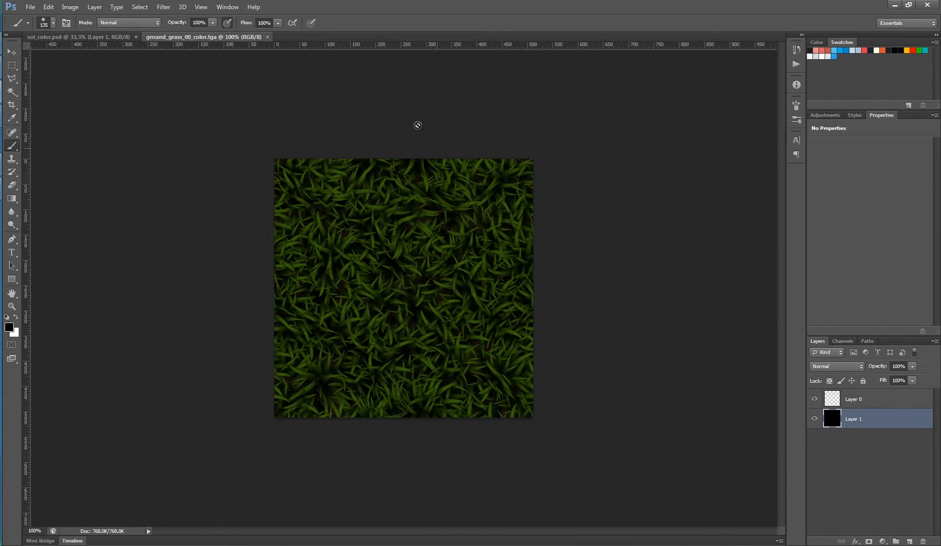
Compare the plain grass texture with the two stone path textures, ending on ground_grass_00_color.tga
click(232, 37)
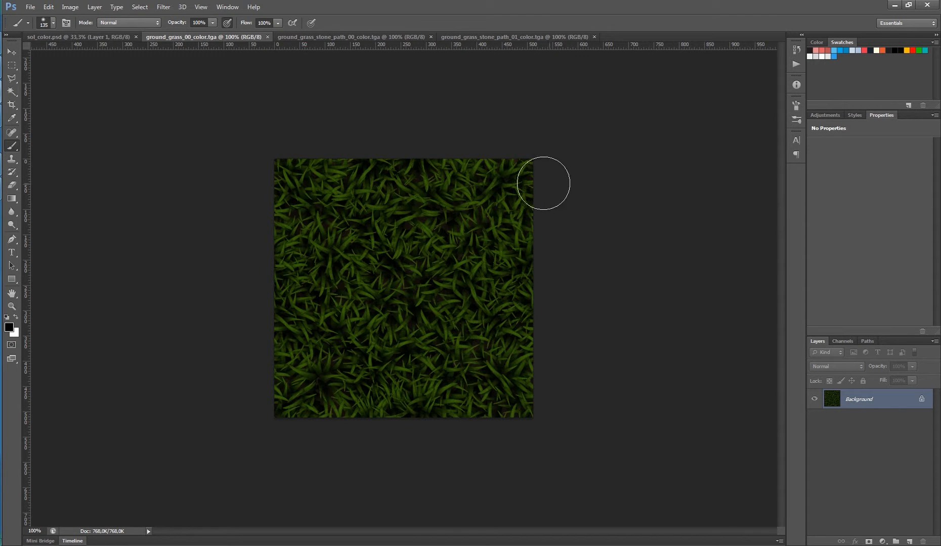
click(329, 36)
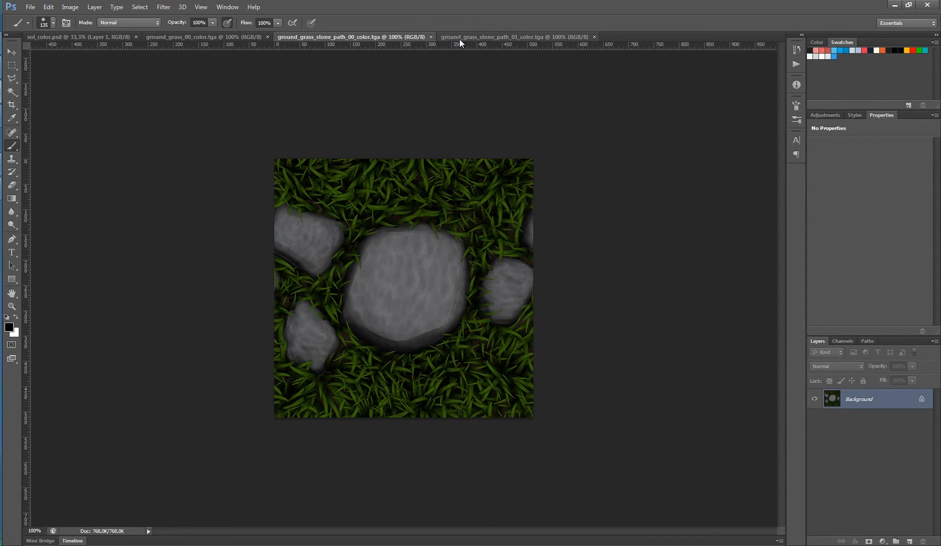
click(480, 37)
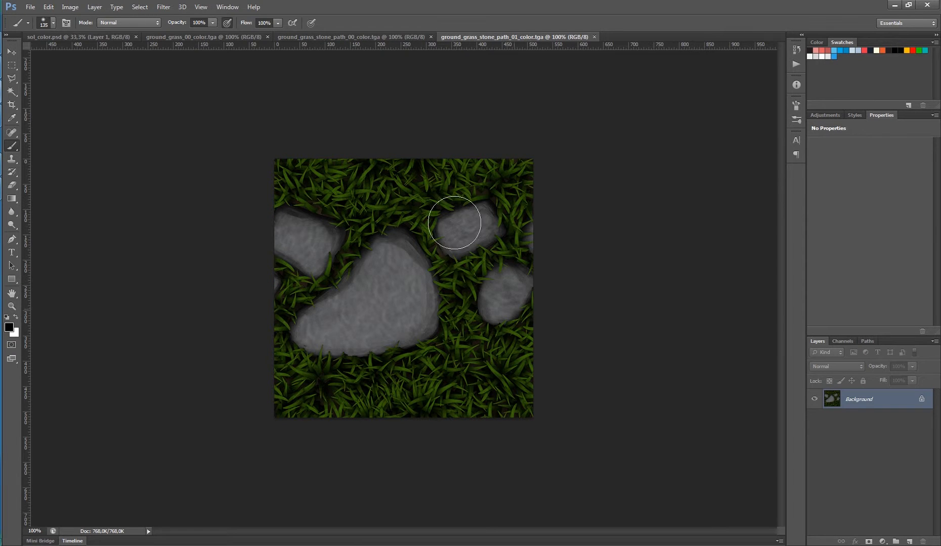
click(336, 39)
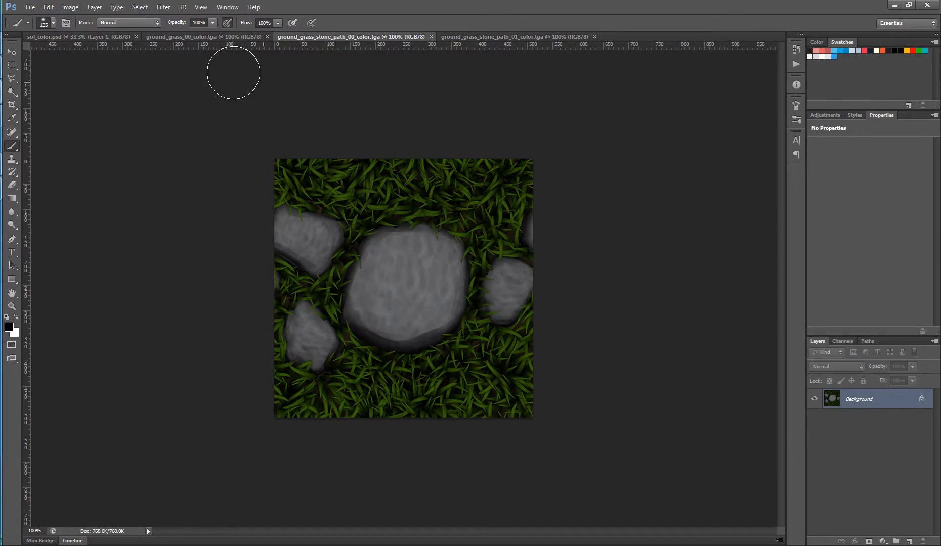
click(213, 38)
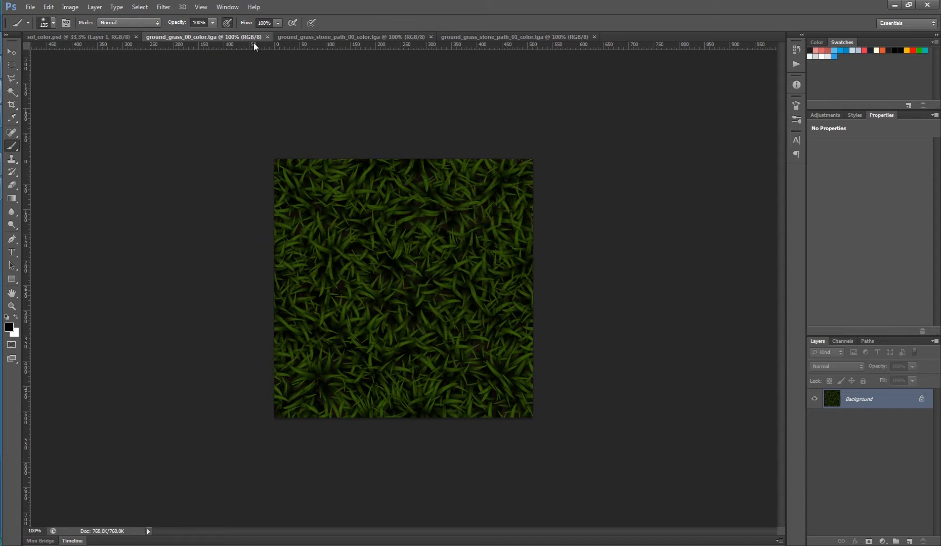
Close the three ground_grass TGA documents, leaving sol_color.psd open
click(267, 37)
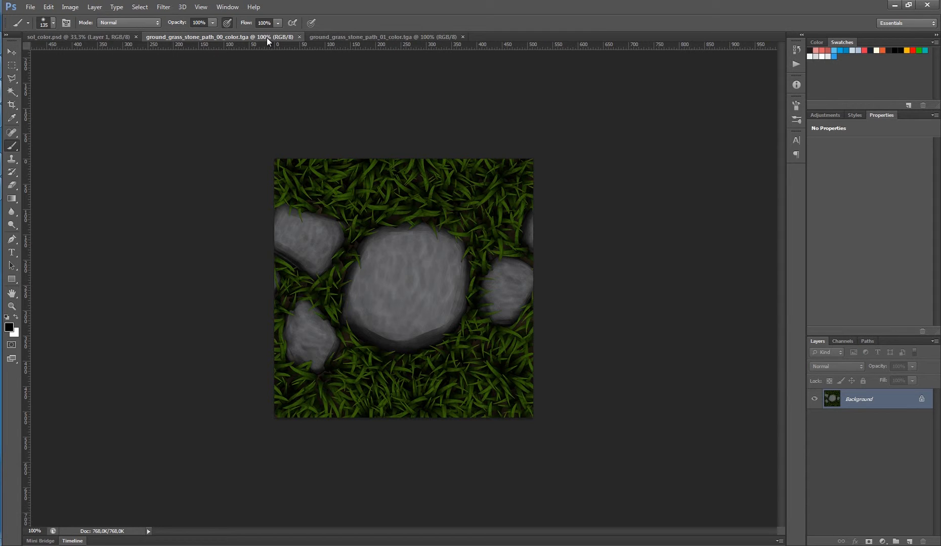
click(301, 39)
click(298, 37)
Place all three ground_grass TGA textures from the rushsTexturesGrass folder into sol_color.psd at their original size and position
key(alt+Tab)
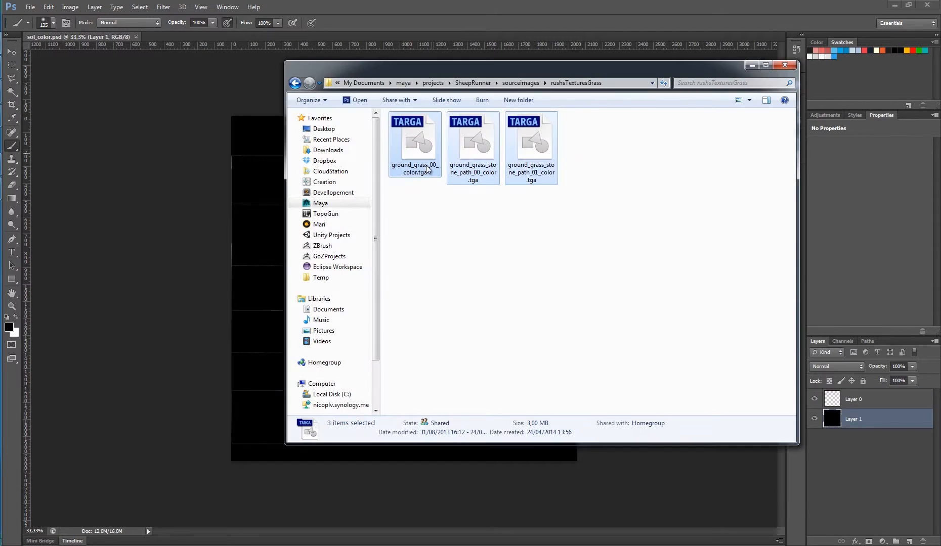
drag(406, 149, 170, 136)
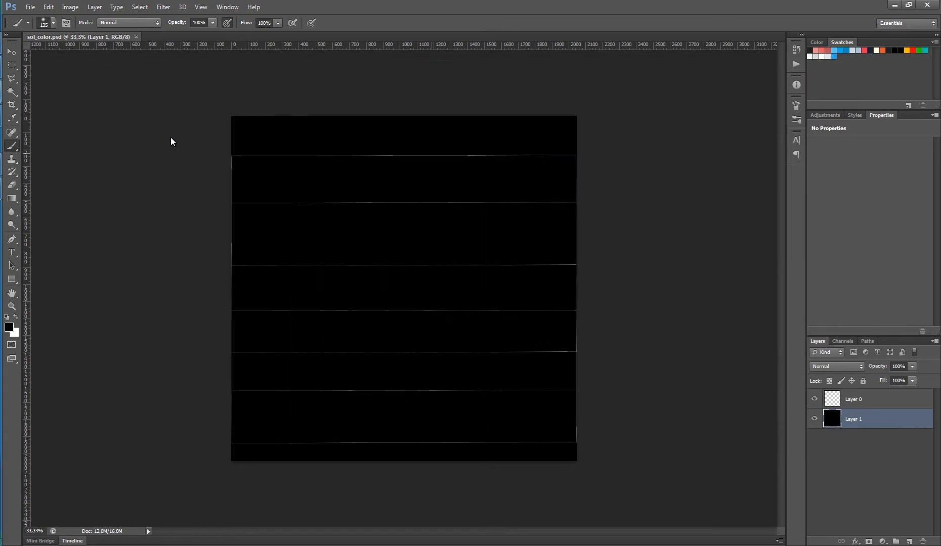
key(Return)
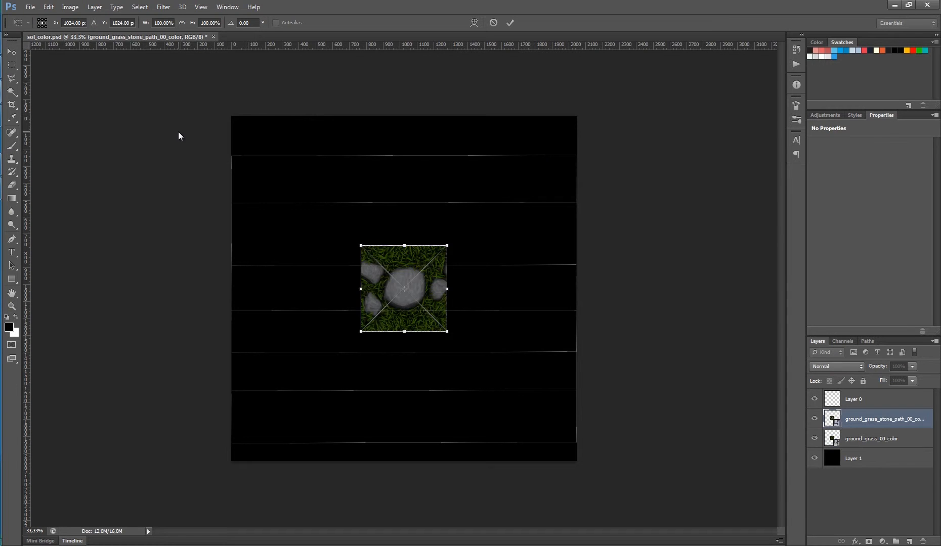
key(Return)
key(Return)
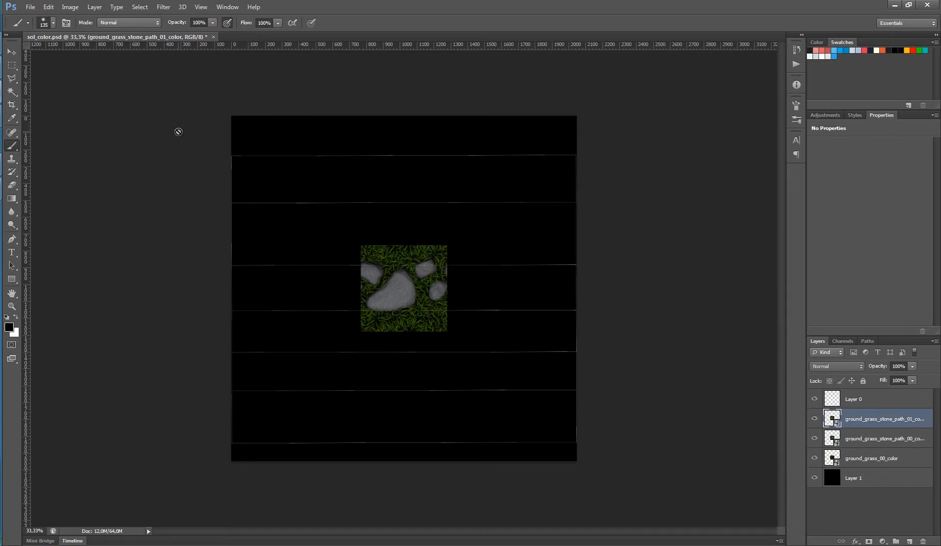
Hide both stone path layers and move the ground_grass_00_color tile into the canvas's upper-left corner
click(814, 419)
click(814, 439)
click(878, 458)
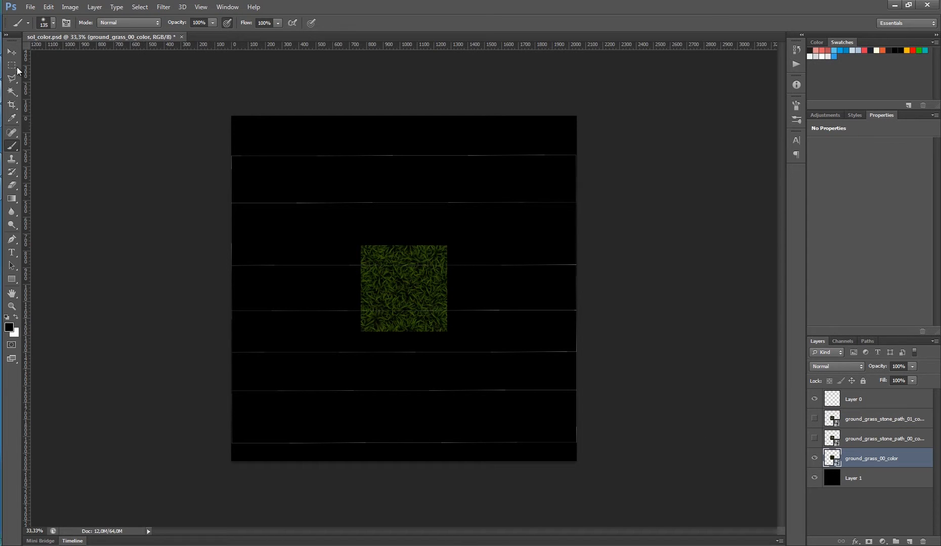
click(11, 52)
mouse_move(413, 279)
mouse_down()
mouse_move(322, 211)
mouse_move(290, 181)
mouse_move(287, 160)
mouse_up()
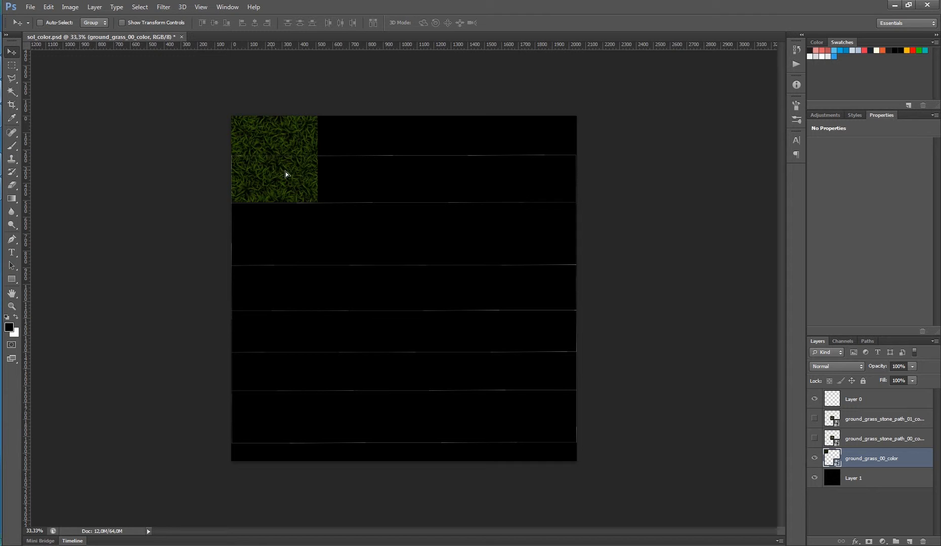
Duplicate the grass tile edge to edge until four tiles fill the canvas's top row
drag(285, 175, 362, 179)
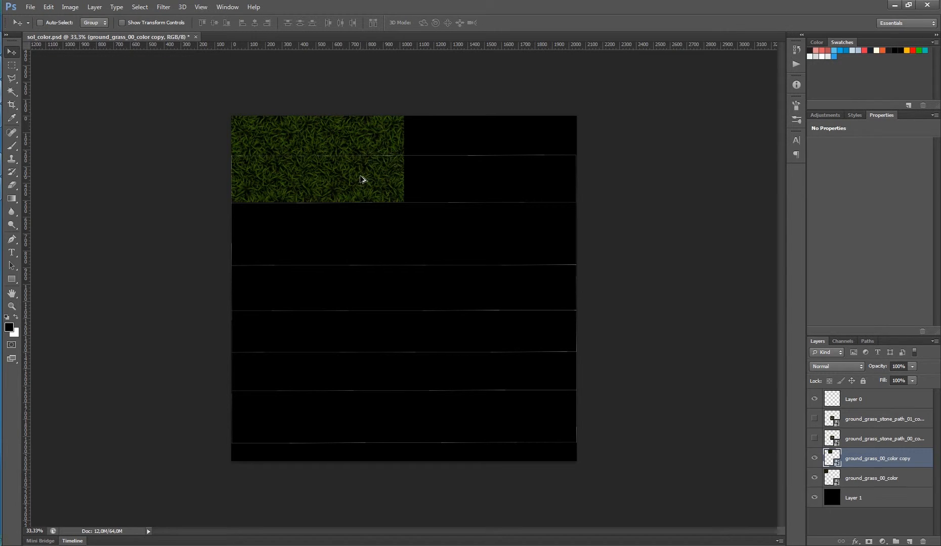
shift+click(882, 483)
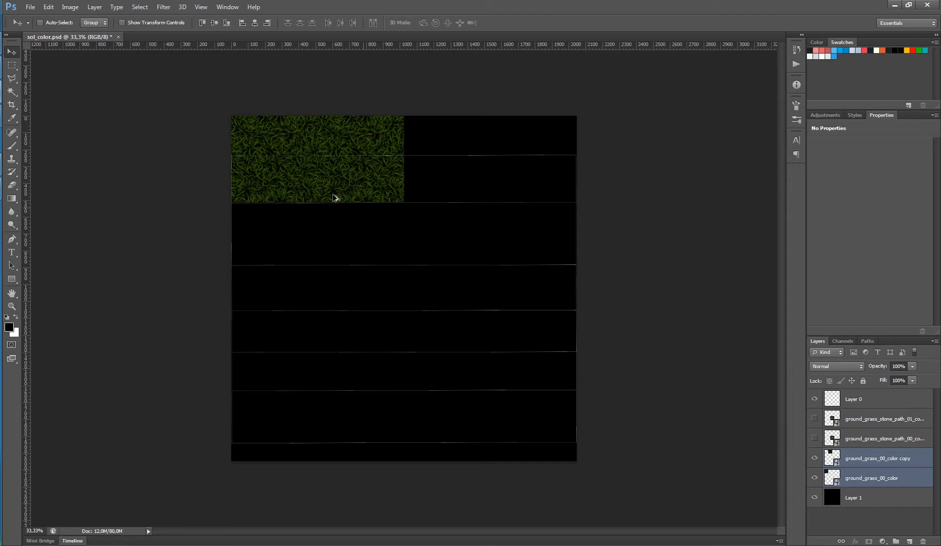
drag(285, 179, 458, 191)
Group the four ground_grass_00_color layers of the top row
click(858, 460)
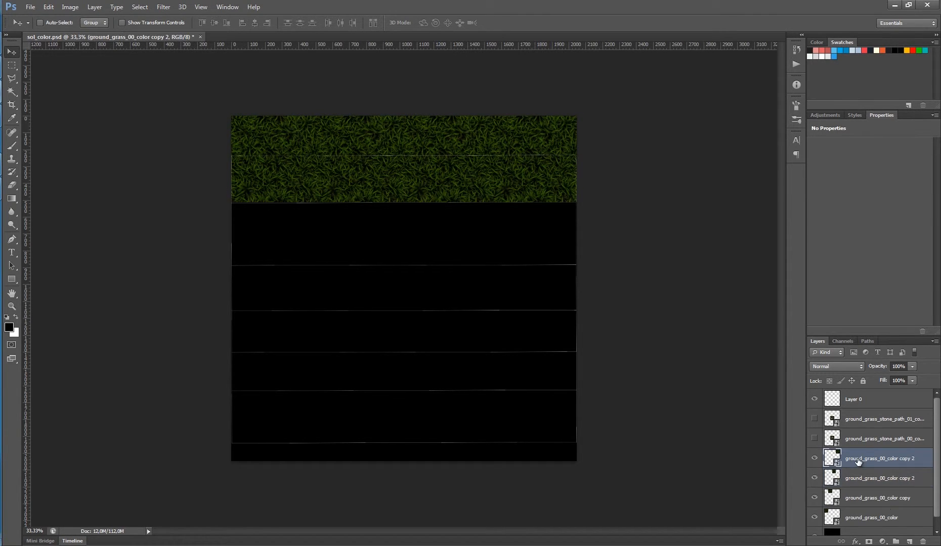
shift+click(881, 515)
key(ctrl+g)
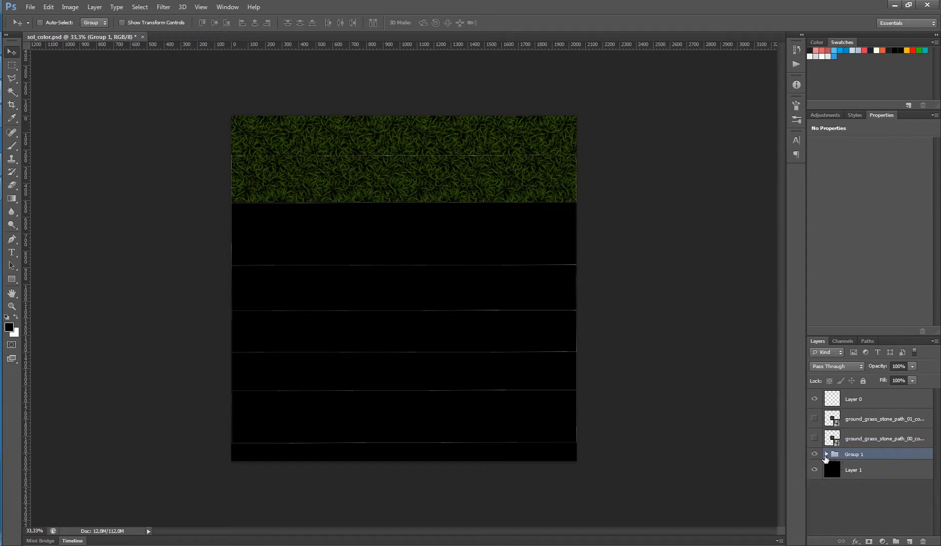
Duplicate the row of four grass tiles downward inside the group until grass covers the whole canvas
click(825, 454)
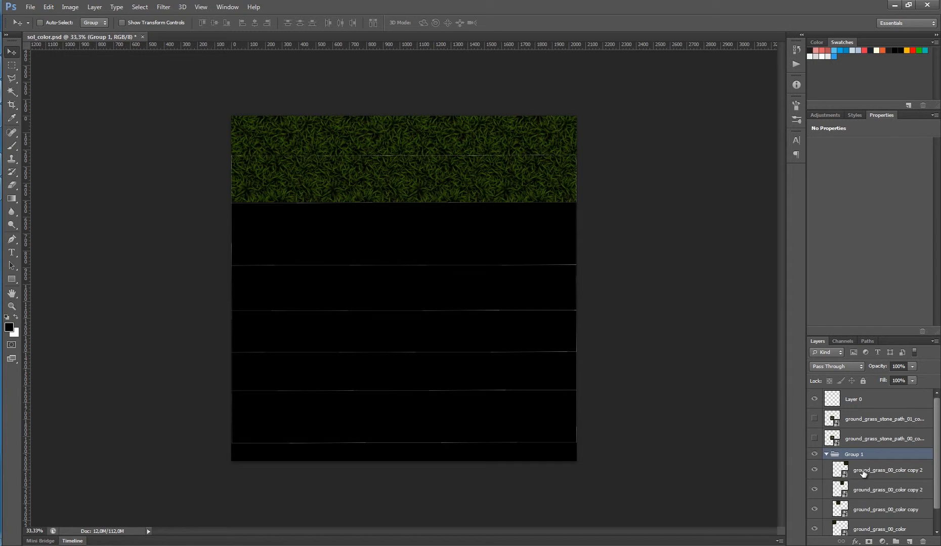
click(863, 472)
scroll(870, 489, down, 1)
shift+click(872, 506)
drag(553, 148, 565, 390)
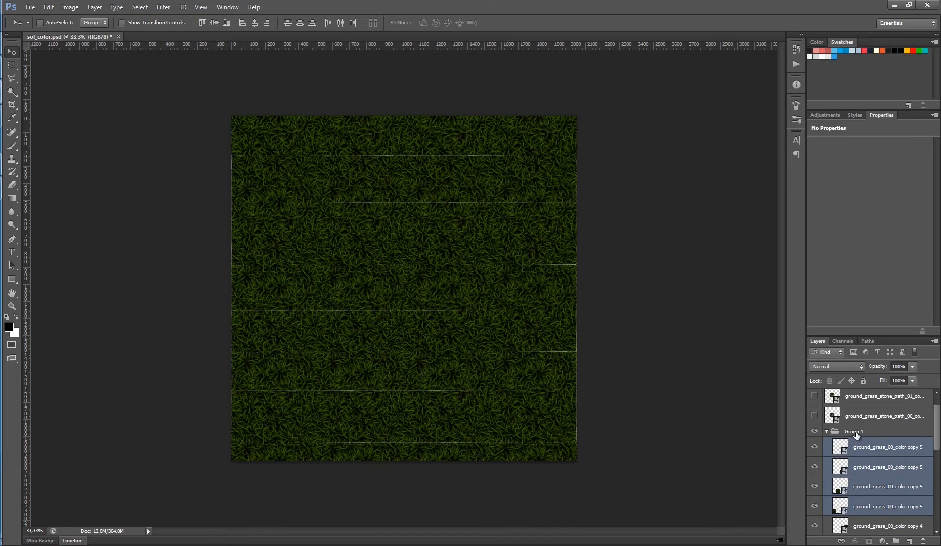
Rename the grass tile group herbe and collapse it
double_click(856, 434)
text(herb)
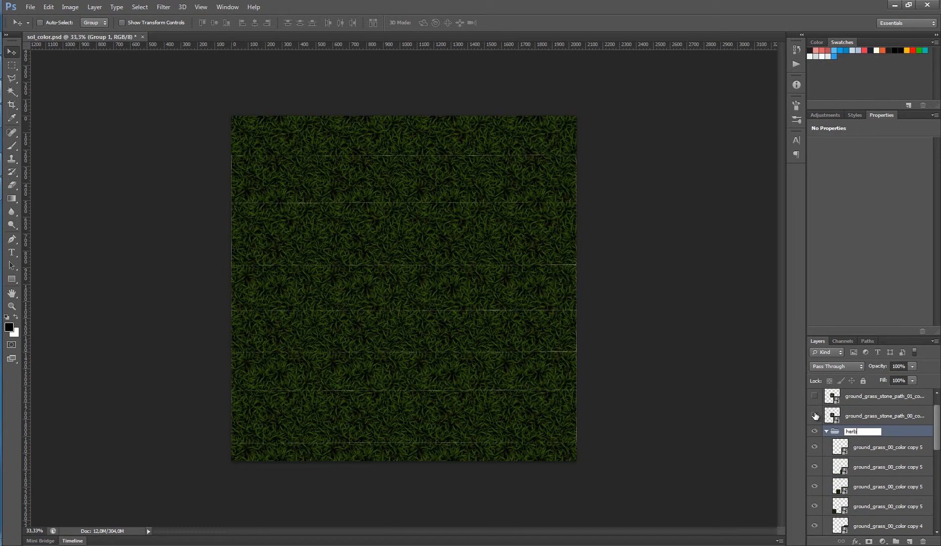
text(e)
key(Return)
click(826, 432)
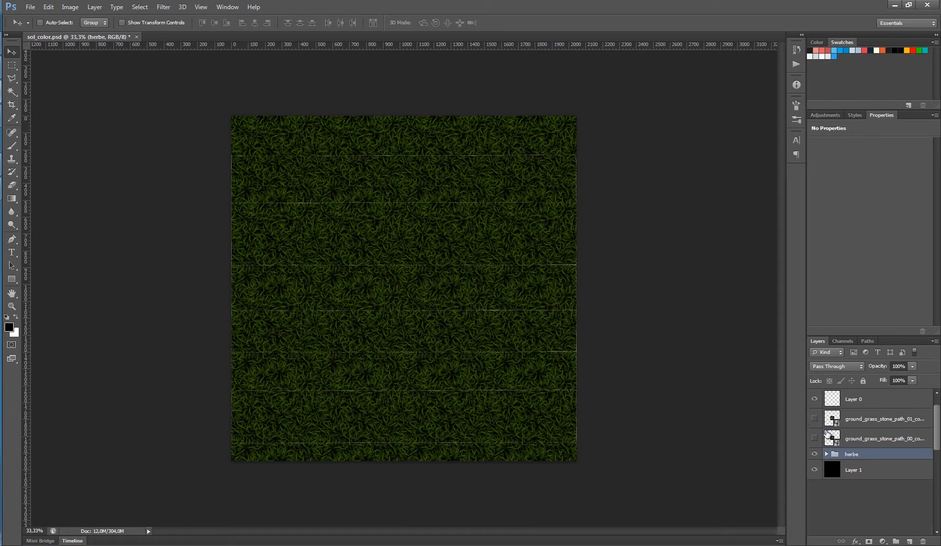
Show both stone path layers and move the stone_path_01 tile directly against the left edge of the stone_path_00 tile
click(814, 438)
click(814, 420)
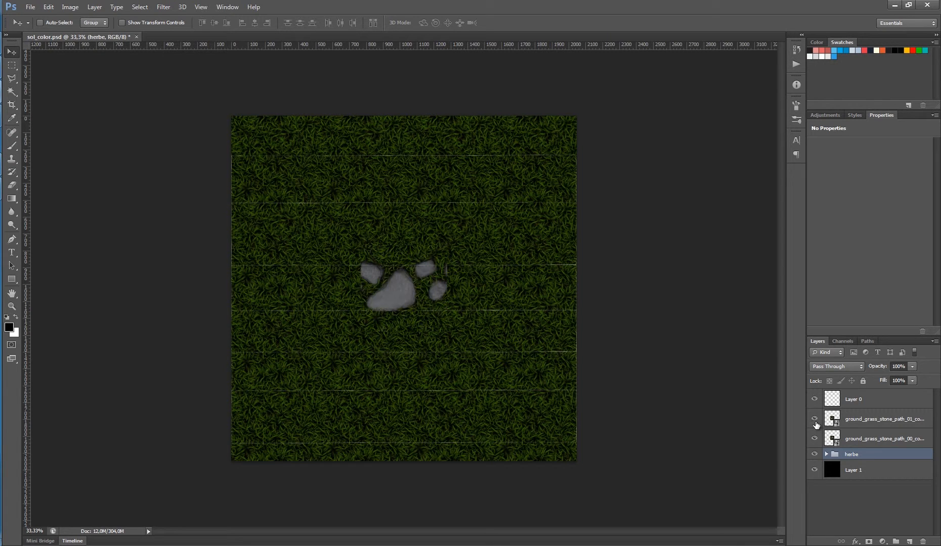
click(858, 425)
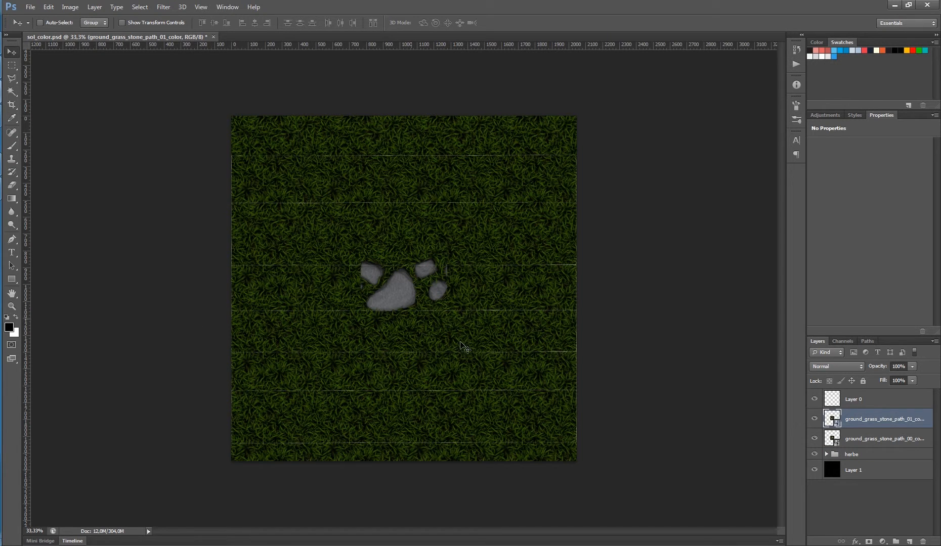
drag(427, 318, 309, 301)
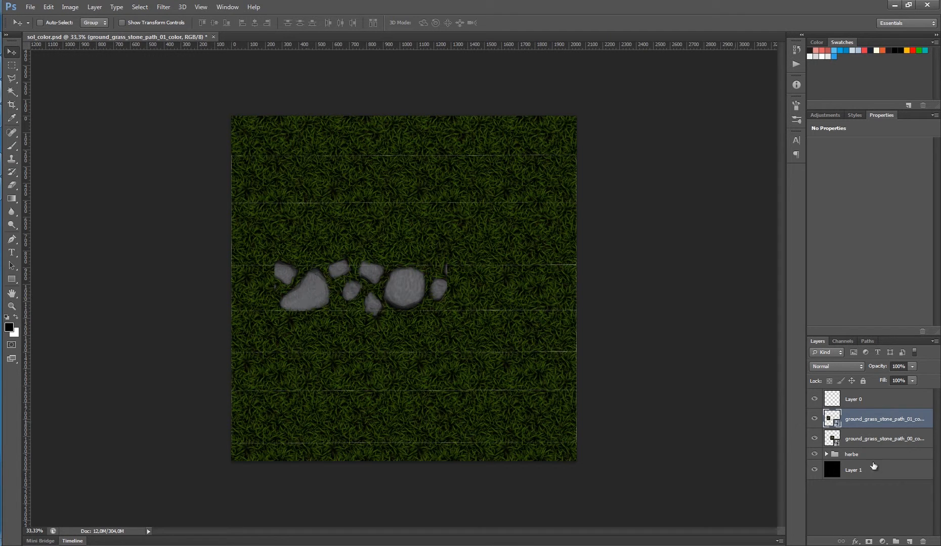
Move the two adjoining stone tiles up and to the right, and add a slightly rotated copy of the stone_path_00 tile at the lower left
shift+click(882, 445)
drag(435, 276, 326, 335)
click(880, 439)
key(ctrl+t)
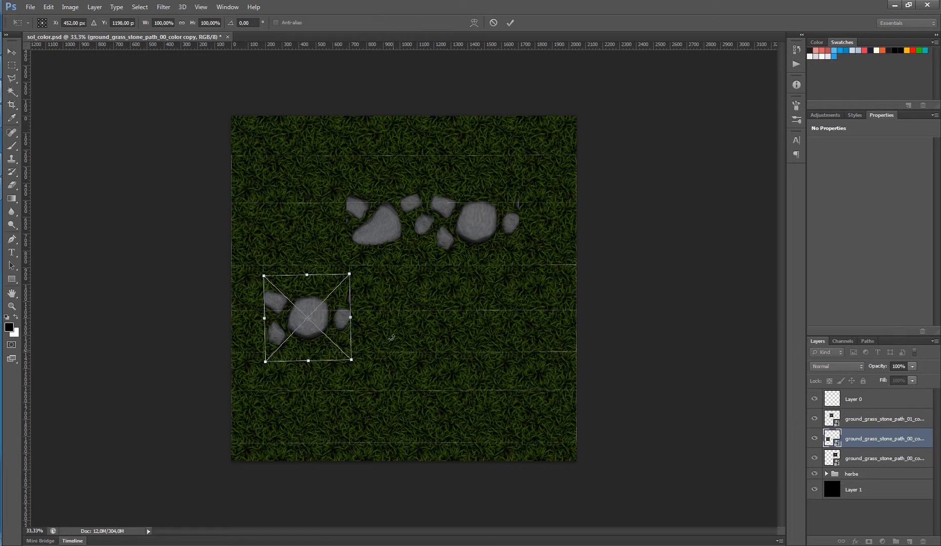
drag(395, 346, 391, 325)
key(Return)
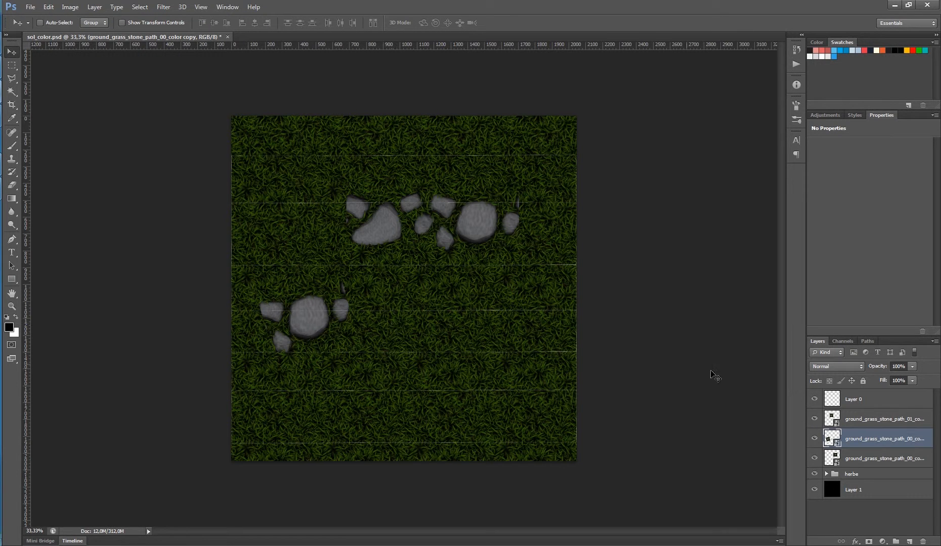
Bring the original stone_path_00 layer above its copy, then tilt the adjoining stone pair clockwise, shift it down-right and group it
drag(860, 459, 851, 428)
shift+click(880, 418)
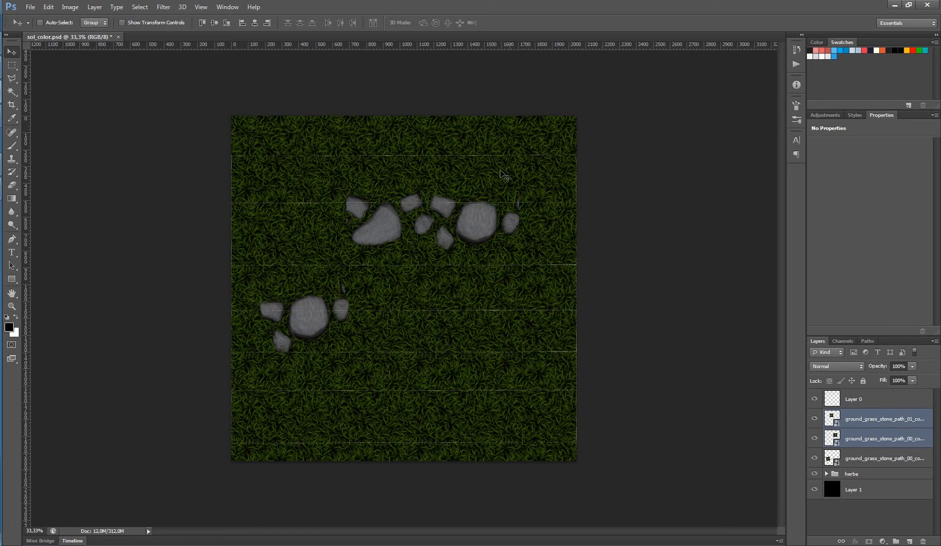
key(ctrl+t)
drag(576, 208, 580, 217)
drag(462, 216, 489, 232)
key(Return)
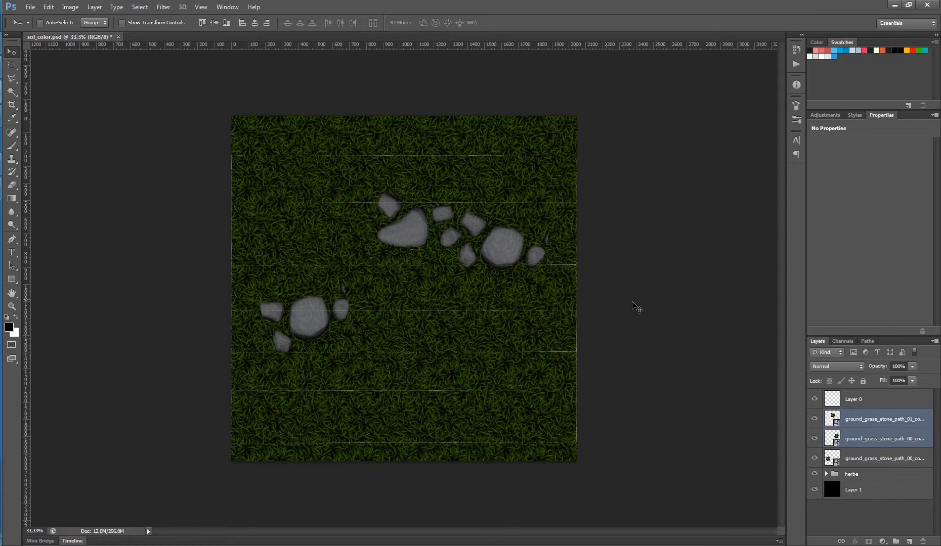
key(ctrl+g)
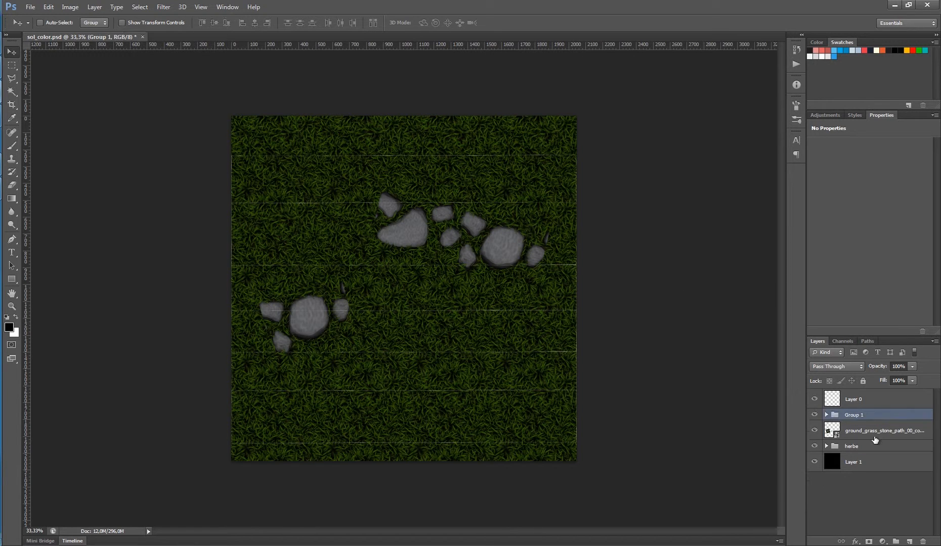
Save the document and combine Group 1 with the lone stone_path_00 copy in a group named A
click(874, 436)
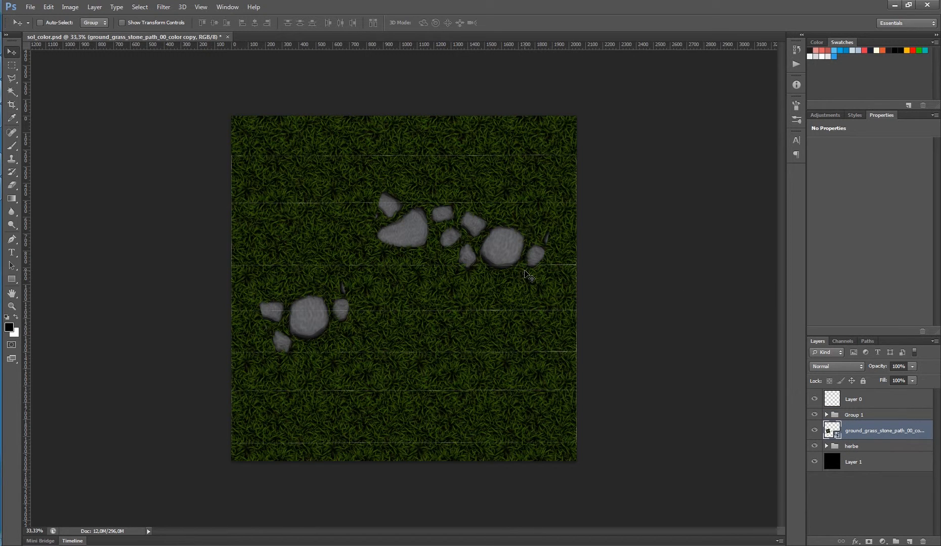
key(ctrl+s)
shift+click(862, 416)
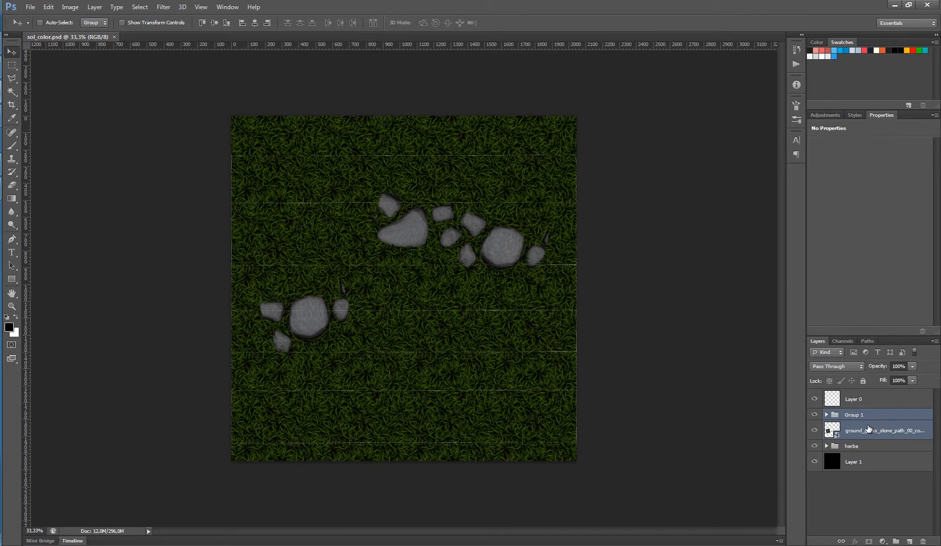
key(ctrl+g)
double_click(854, 412)
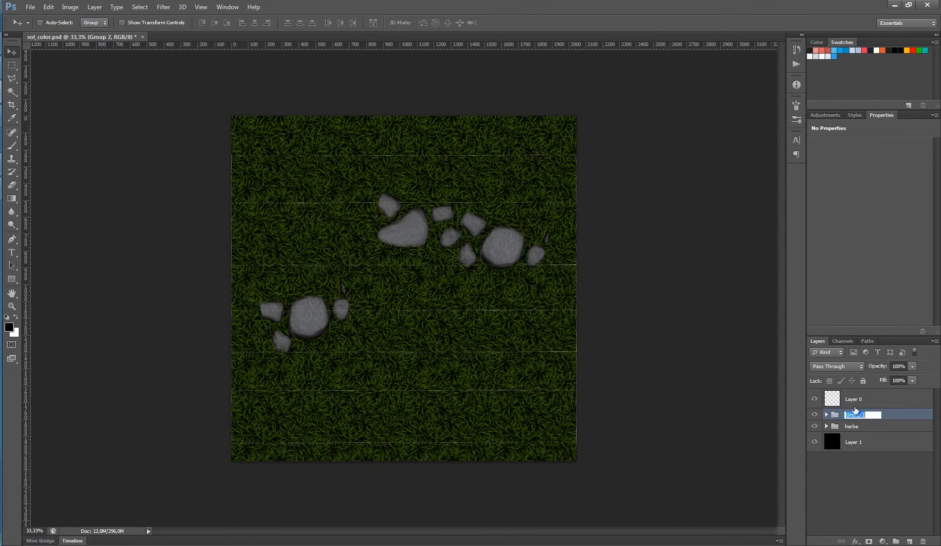
text(A)
key(Return)
Duplicate group A, name the copy B, hide group A and expand group B
key(ctrl+j)
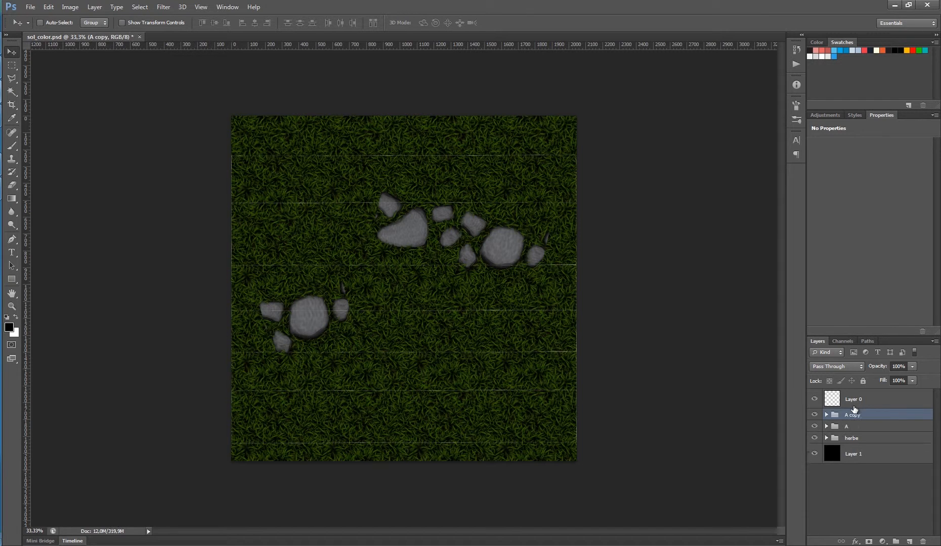
double_click(863, 417)
text(B)
key(Return)
click(826, 415)
Move both stone path layers out of Group 1 directly into group B and dissolve the emptied Group 1
click(860, 426)
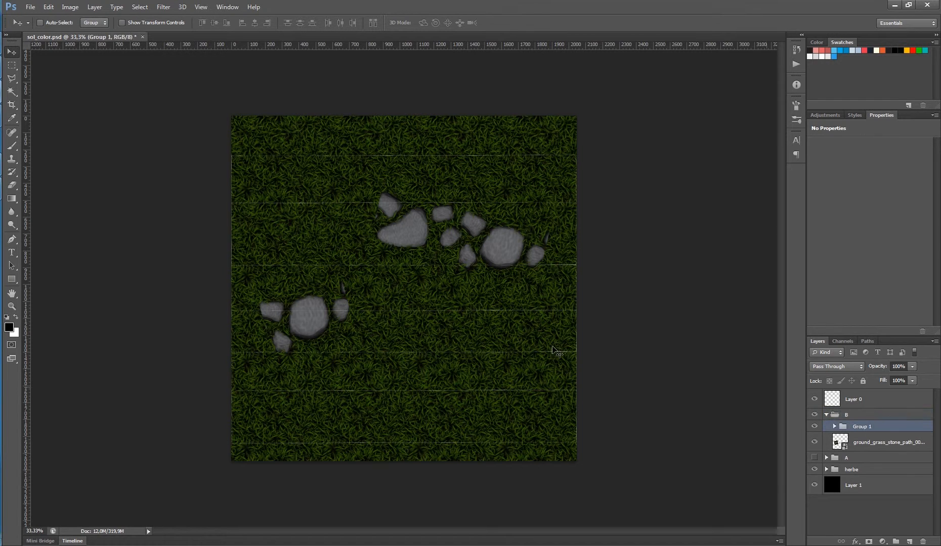
click(834, 426)
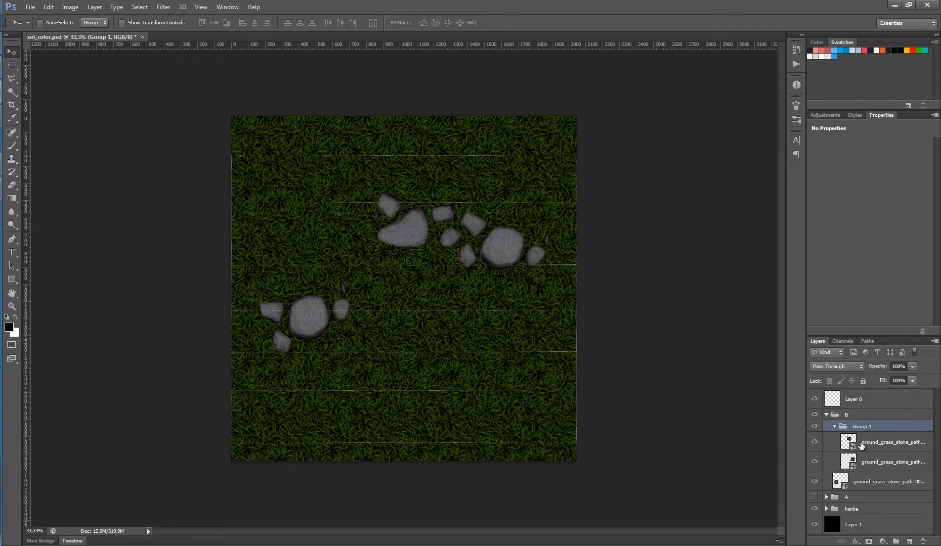
click(864, 442)
shift+click(883, 462)
drag(871, 451, 871, 417)
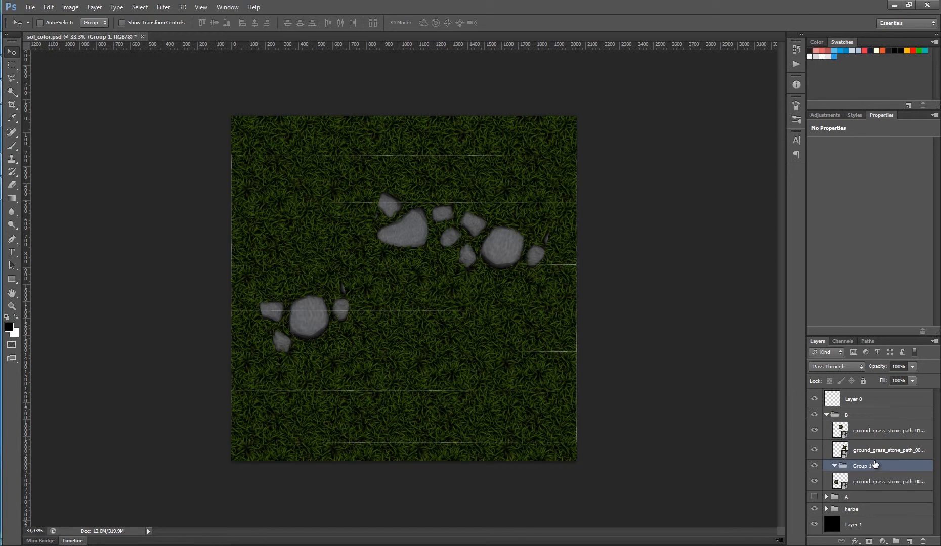
key(ctrl+shift+g)
Move group B's original stone_path_00 tile to the lower right of the canvas and rotate it to about -30°
click(871, 450)
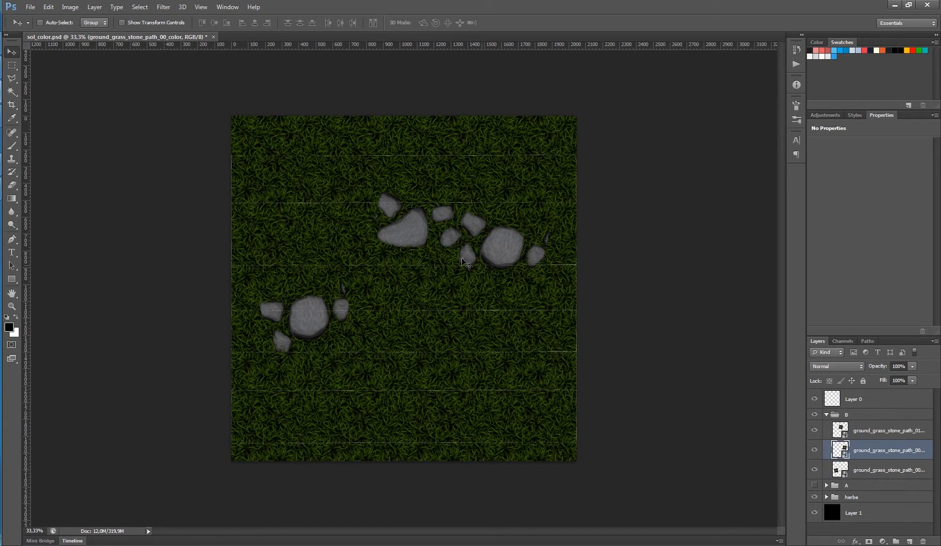
drag(405, 231, 369, 339)
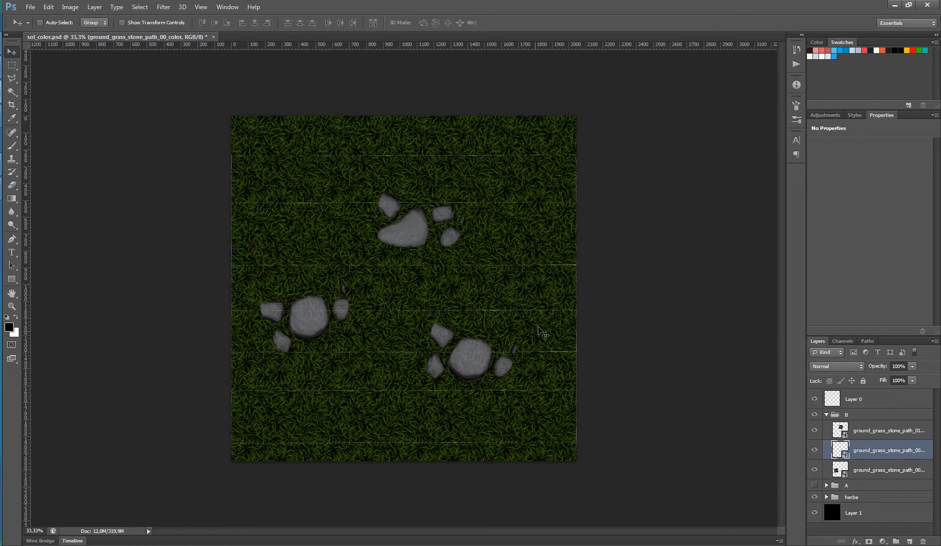
key(ctrl+t)
drag(499, 283, 459, 277)
drag(485, 341, 491, 338)
key(Return)
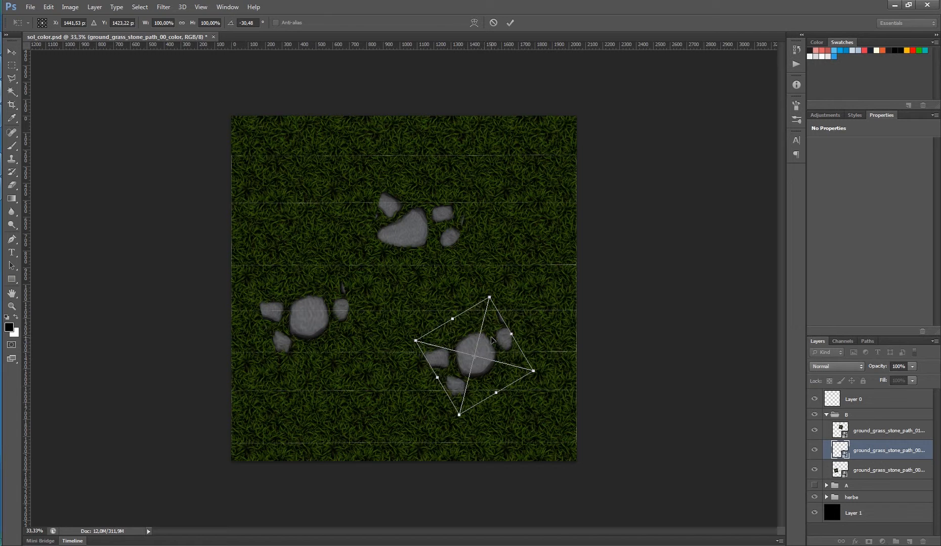
Move group B's stone_path_00 copy straight up to the upper left of the canvas and rotate it to about 43°
click(894, 472)
drag(357, 329, 353, 221)
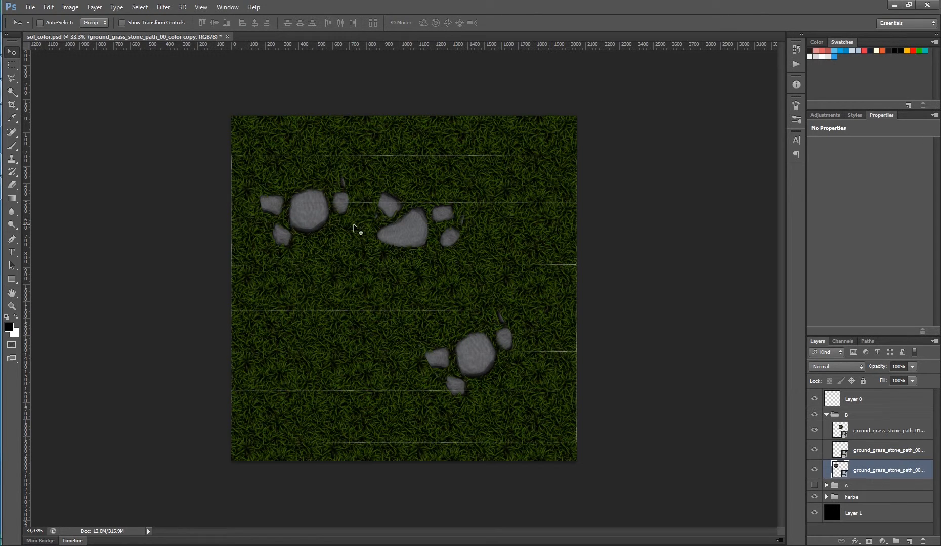
key(ctrl+t)
drag(386, 257, 332, 299)
key(Return)
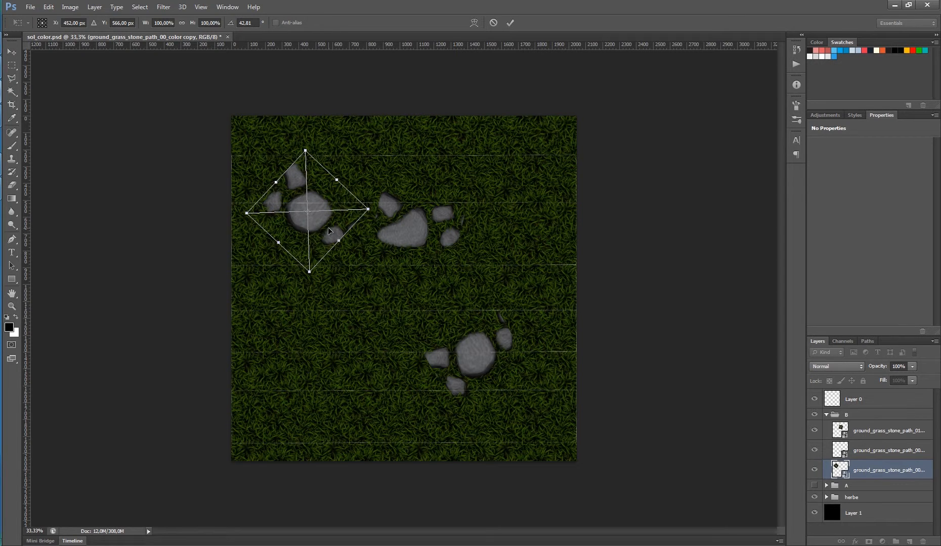
Move group B's stone_path_01 tile to the upper right of the canvas and rotate it to about -22°
click(874, 450)
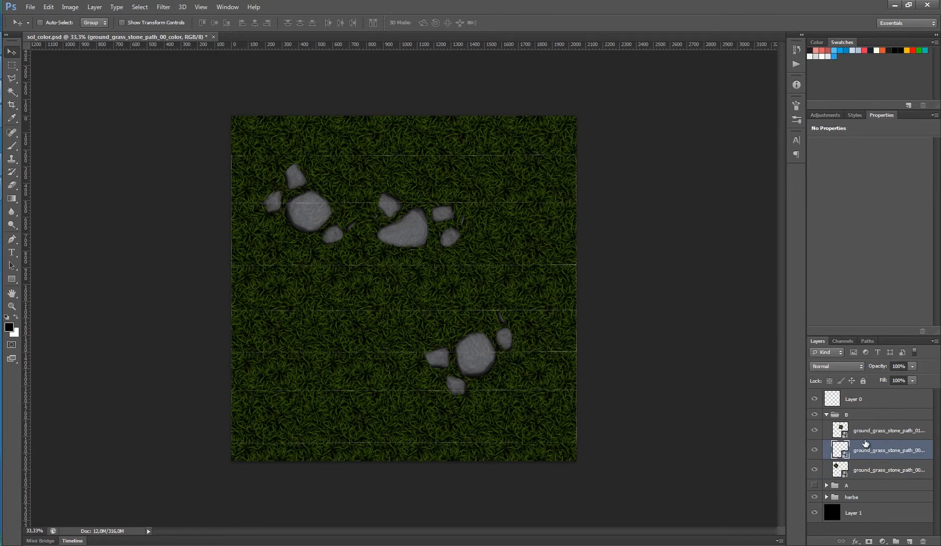
click(876, 471)
click(862, 434)
drag(529, 262, 606, 229)
key(ctrl+t)
drag(605, 172, 558, 157)
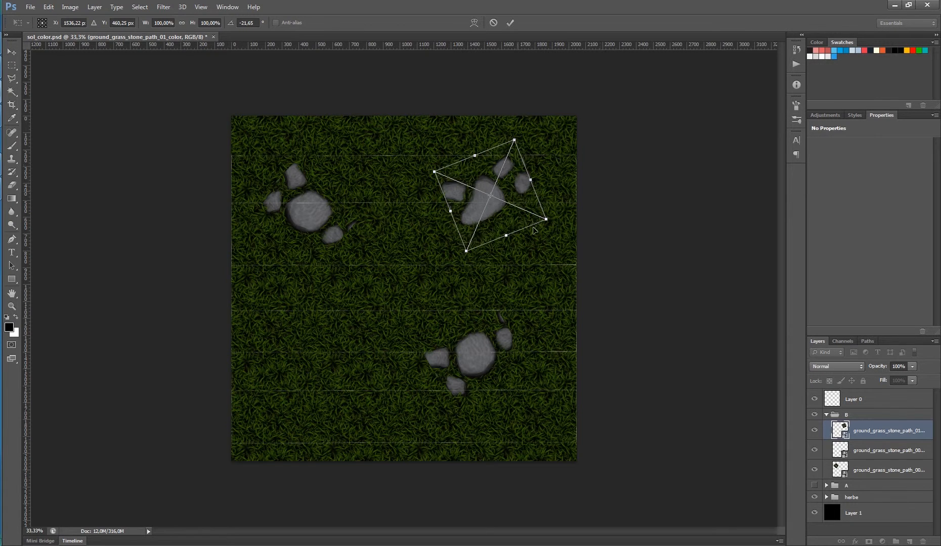
drag(517, 191, 533, 238)
key(Return)
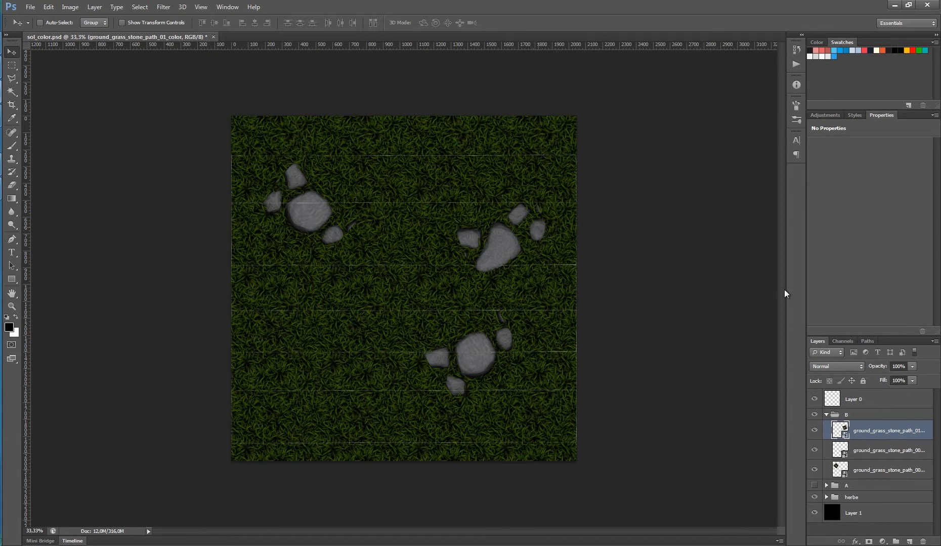
Collapse group B, hide it, and show and select group A
click(825, 415)
drag(484, 205, 551, 246)
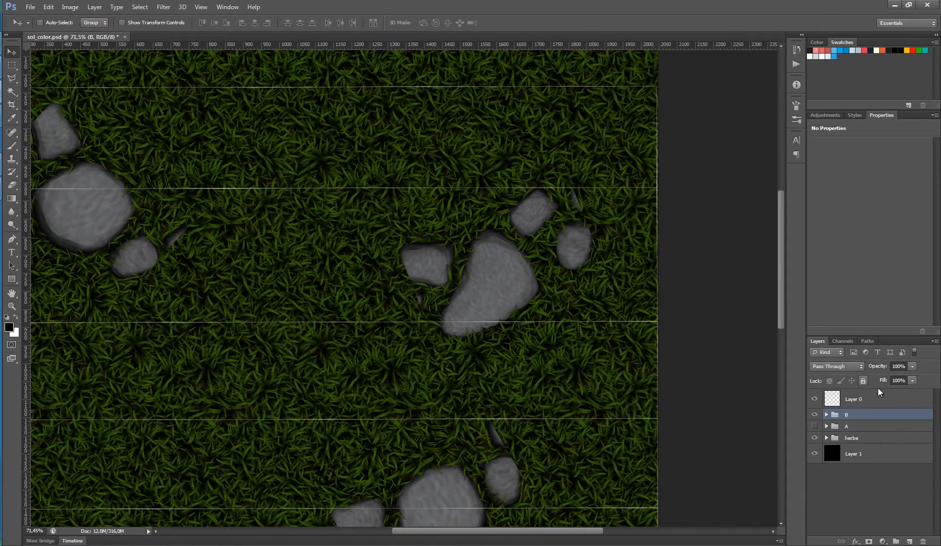
click(814, 427)
click(814, 415)
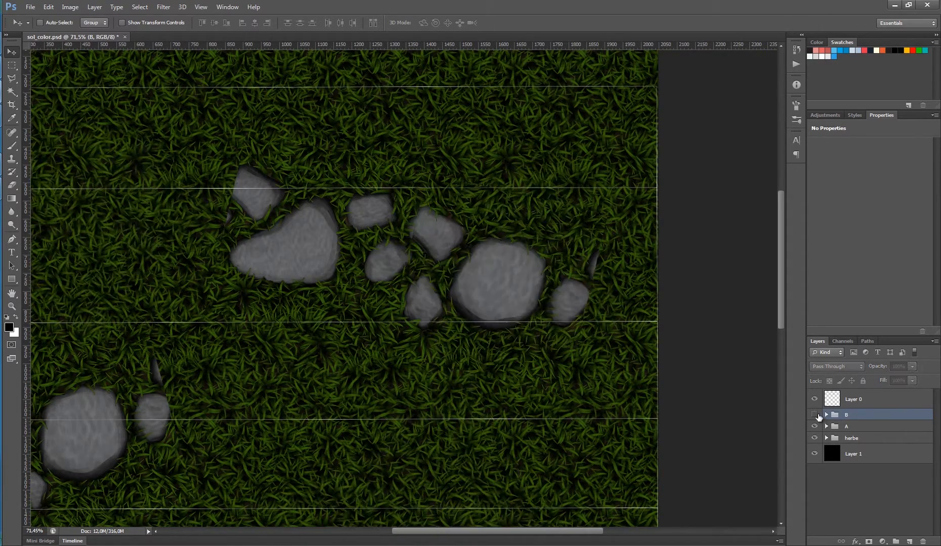
click(852, 429)
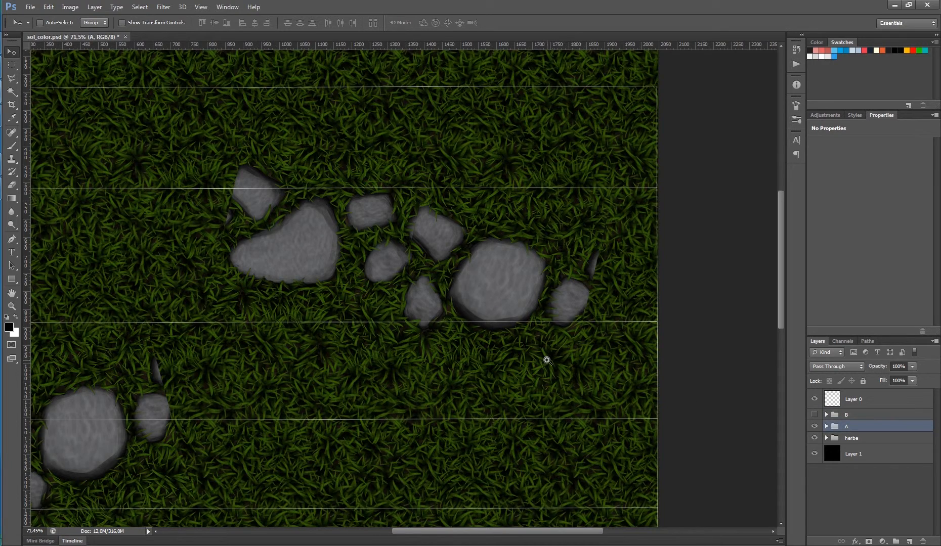
drag(547, 360, 537, 360)
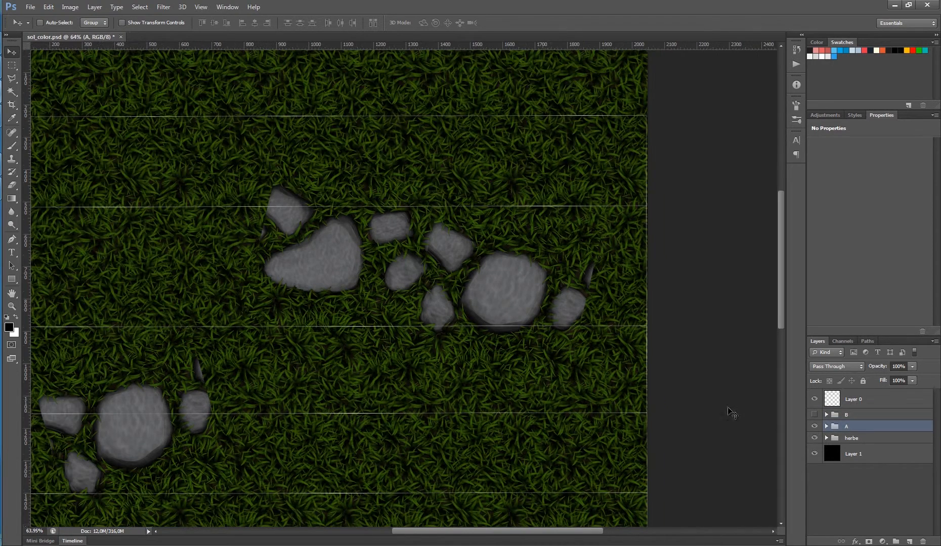
Lower the herbe group's opacity to 59% so the edges of the stone tiles stand out
click(850, 439)
click(912, 366)
drag(912, 379, 904, 378)
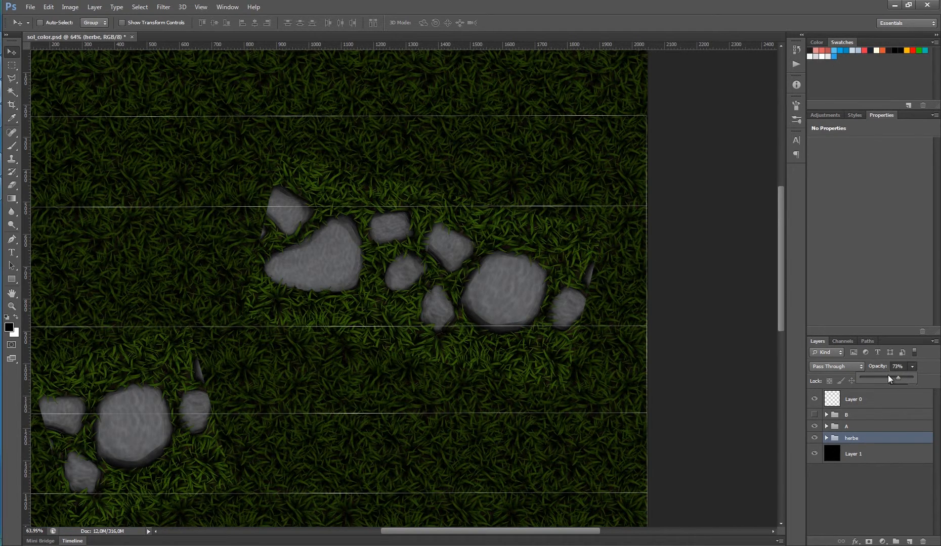
click(889, 378)
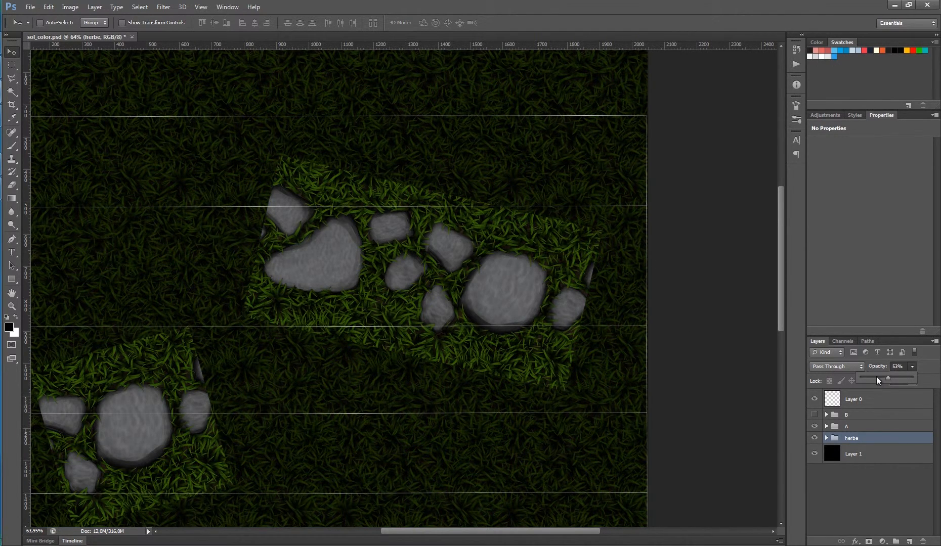
Add a layer mask to group A and ready the soft round Brush at 135 px with 0% hardness
click(857, 431)
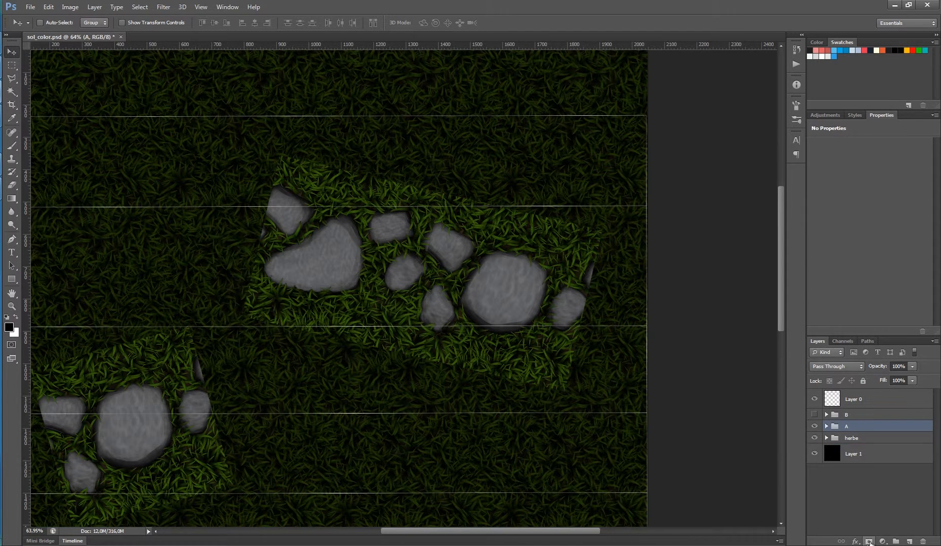
click(868, 541)
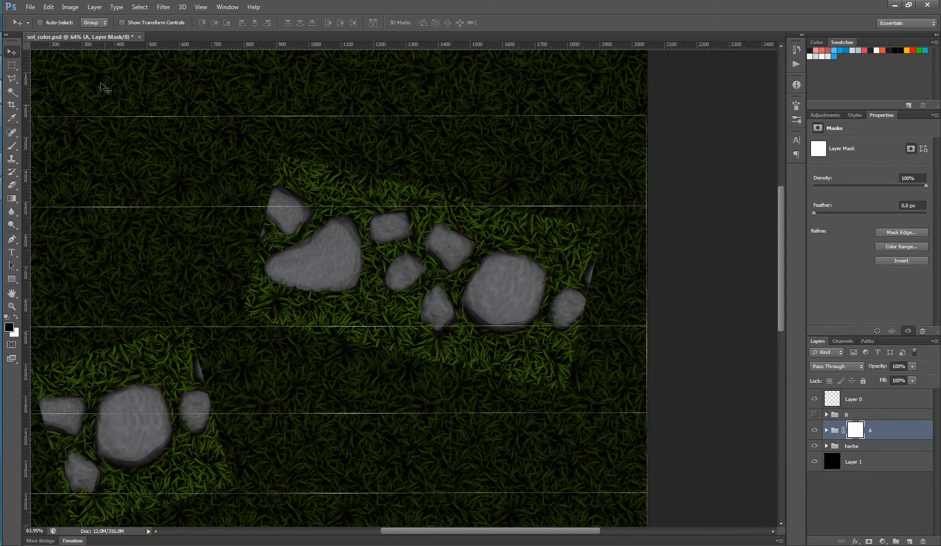
key(b)
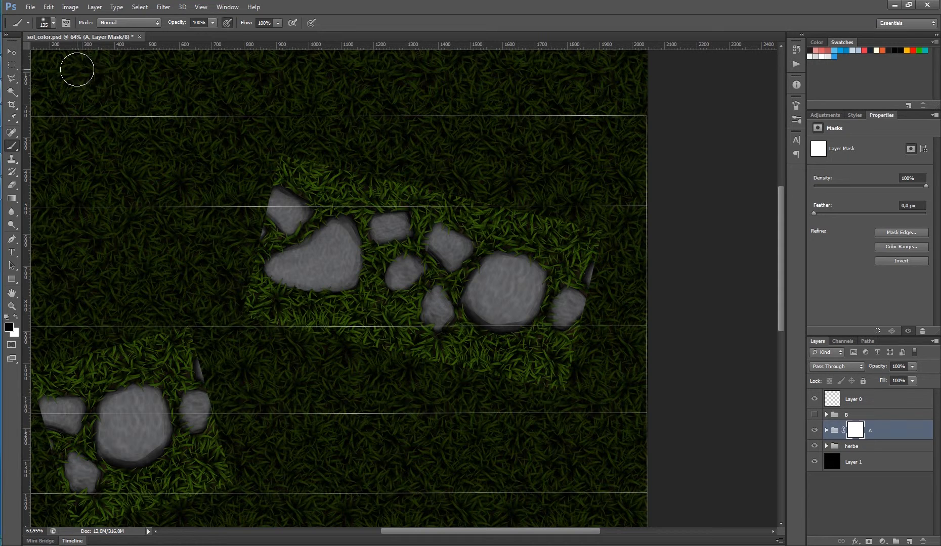
click(53, 23)
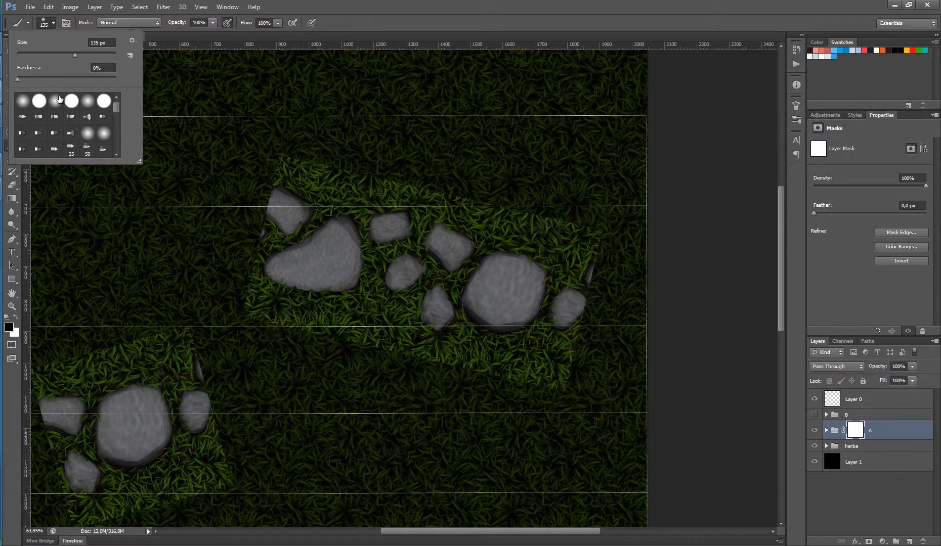
click(54, 22)
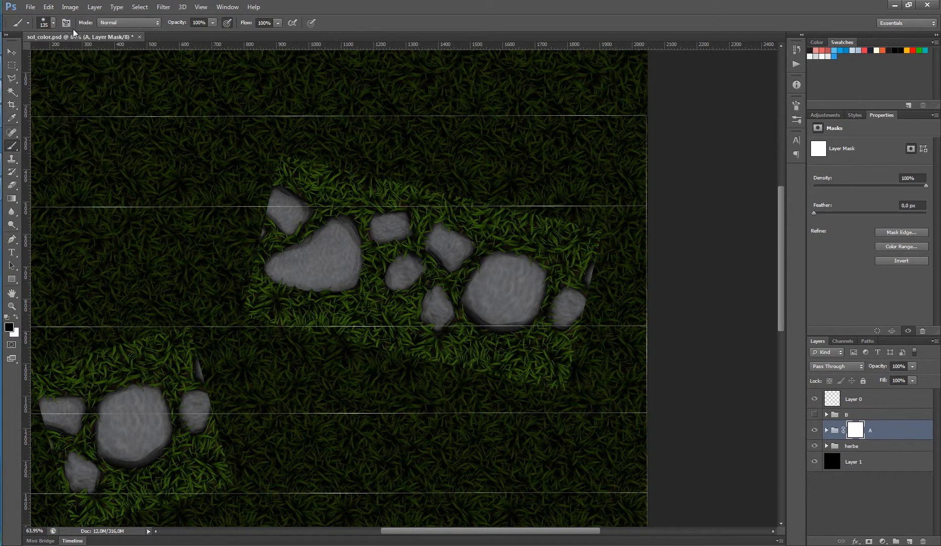
Paint black on group A's mask to erase the outer grass edges and outermost small stones of the upper-right path
mouse_move(352, 168)
alt+mouse_down()
mouse_move(361, 172)
mouse_move(351, 170)
alt+mouse_up()
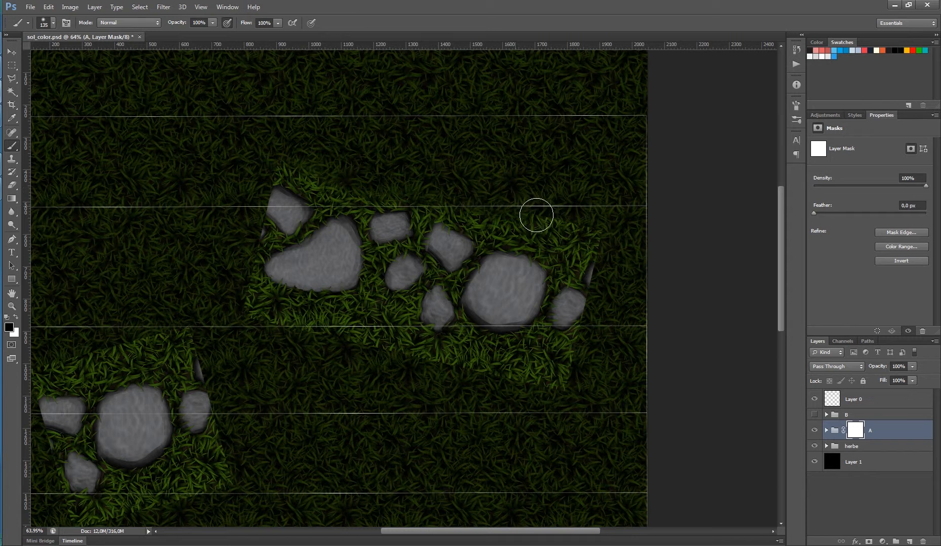
mouse_move(536, 215)
mouse_down()
mouse_move(605, 235)
mouse_move(590, 242)
mouse_move(594, 288)
mouse_move(583, 290)
mouse_move(575, 326)
mouse_move(563, 325)
mouse_move(566, 306)
mouse_move(583, 339)
mouse_move(561, 359)
mouse_up()
mouse_move(480, 372)
mouse_down()
mouse_move(259, 306)
mouse_move(241, 256)
mouse_move(296, 216)
mouse_move(302, 153)
mouse_move(322, 184)
mouse_move(462, 143)
mouse_up()
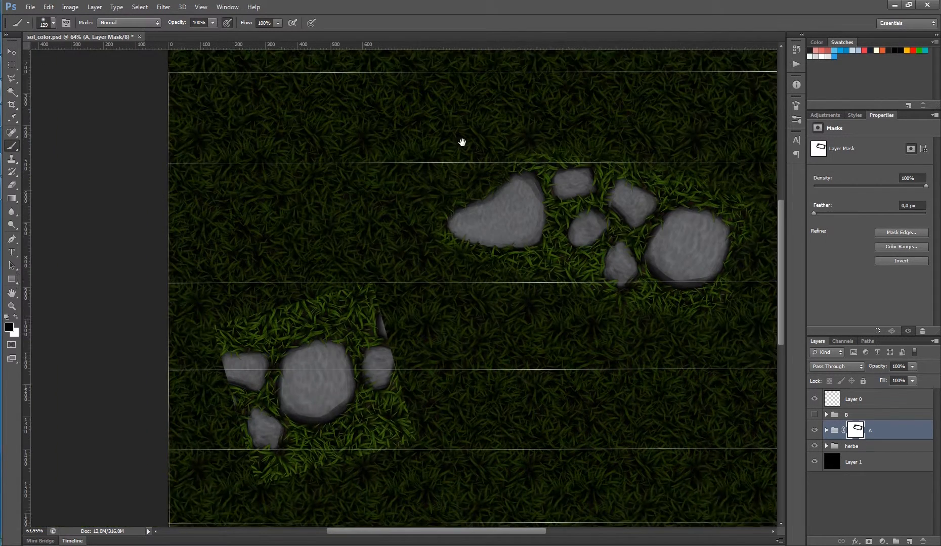
Paint black on group A's mask around the lower-left stones to erase the tile's grass border and outer stones
mouse_move(403, 323)
mouse_down()
mouse_move(387, 336)
mouse_move(397, 376)
mouse_move(387, 350)
mouse_up()
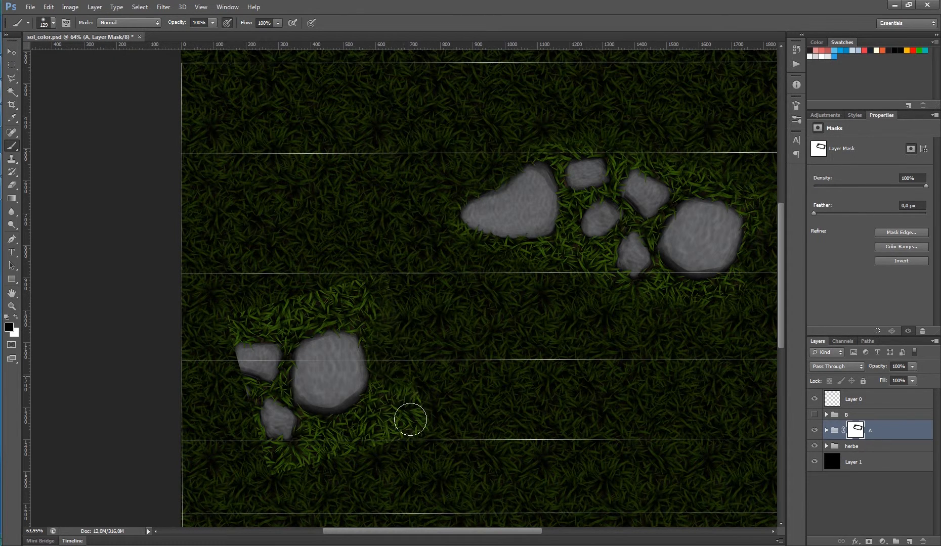
mouse_move(410, 420)
mouse_down()
mouse_move(390, 443)
mouse_move(271, 475)
mouse_up()
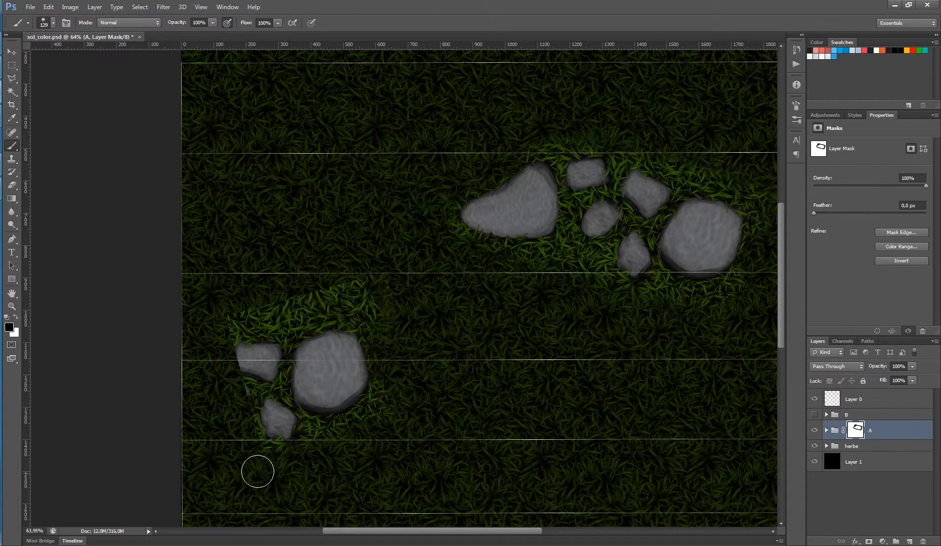
mouse_move(233, 393)
mouse_down()
mouse_move(249, 369)
mouse_move(230, 355)
mouse_move(246, 345)
mouse_move(270, 355)
mouse_move(263, 375)
mouse_move(266, 351)
mouse_move(242, 318)
mouse_move(361, 283)
mouse_move(271, 322)
mouse_move(353, 295)
mouse_up()
Restore the small stone below the lower-left boulder by painting white on group A's mask, and return to black
key(x)
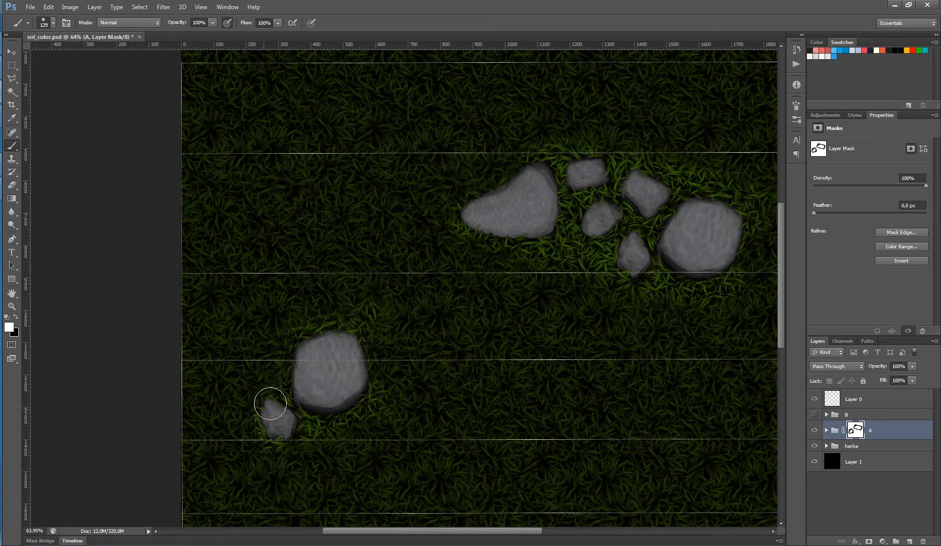
drag(268, 428, 309, 441)
mouse_move(265, 405)
mouse_down()
mouse_move(245, 411)
mouse_move(220, 399)
mouse_move(229, 384)
mouse_up()
key(x)
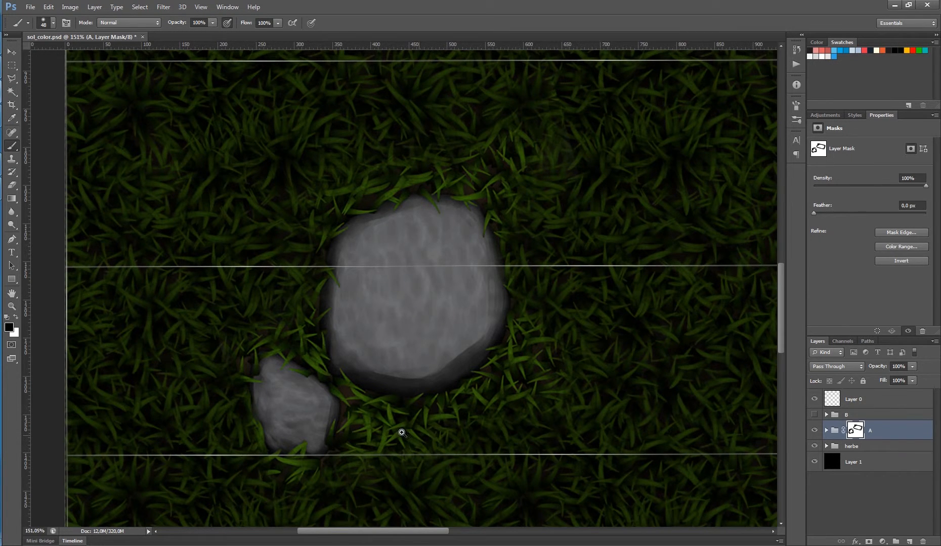
drag(402, 433, 563, 398)
drag(625, 303, 581, 302)
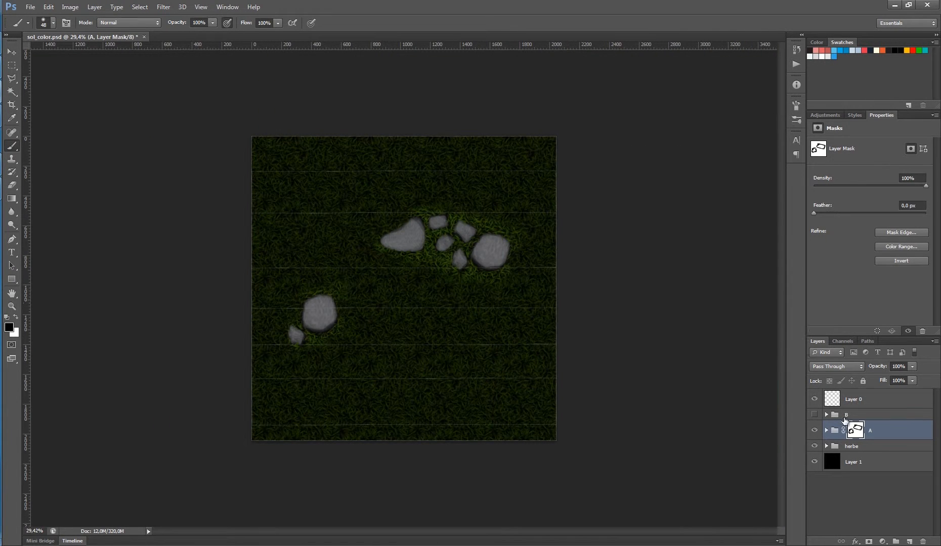
Hide group A, show group B and add a layer mask to group B
click(814, 430)
click(814, 415)
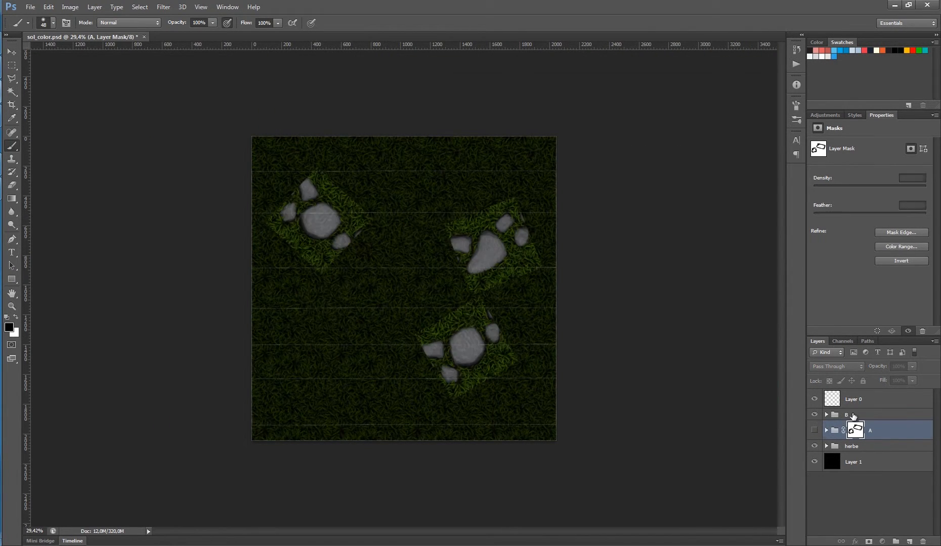
click(870, 415)
click(869, 541)
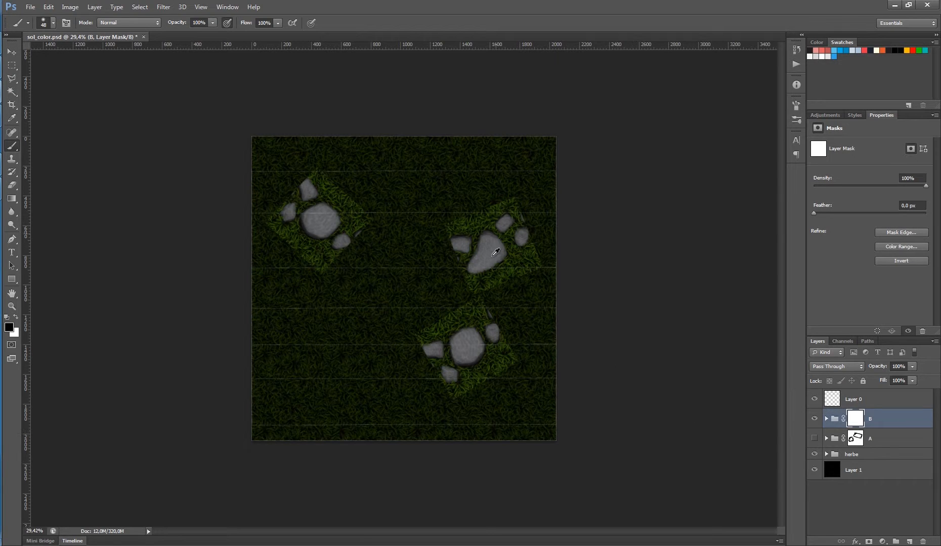
Paint black on group B's mask to erase the grass border and the outer small stones around the upper-right boulder
mouse_move(495, 260)
mouse_down()
mouse_move(516, 273)
mouse_move(569, 275)
mouse_up()
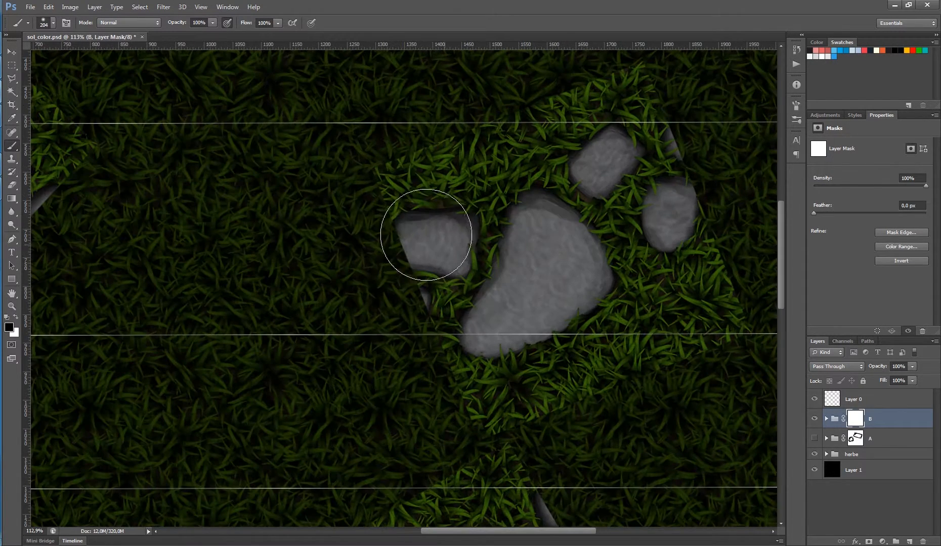
mouse_move(426, 235)
mouse_down()
mouse_move(406, 258)
mouse_move(442, 200)
mouse_move(415, 273)
mouse_up()
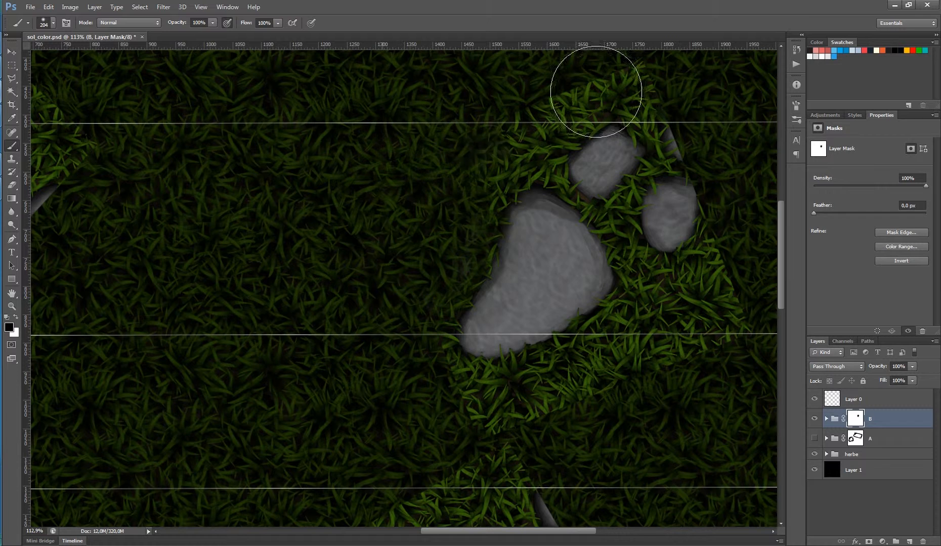
drag(595, 92, 593, 100)
drag(601, 150, 580, 156)
mouse_move(664, 123)
mouse_down()
mouse_move(680, 154)
mouse_move(666, 204)
mouse_move(720, 343)
mouse_move(481, 427)
mouse_move(434, 383)
mouse_up()
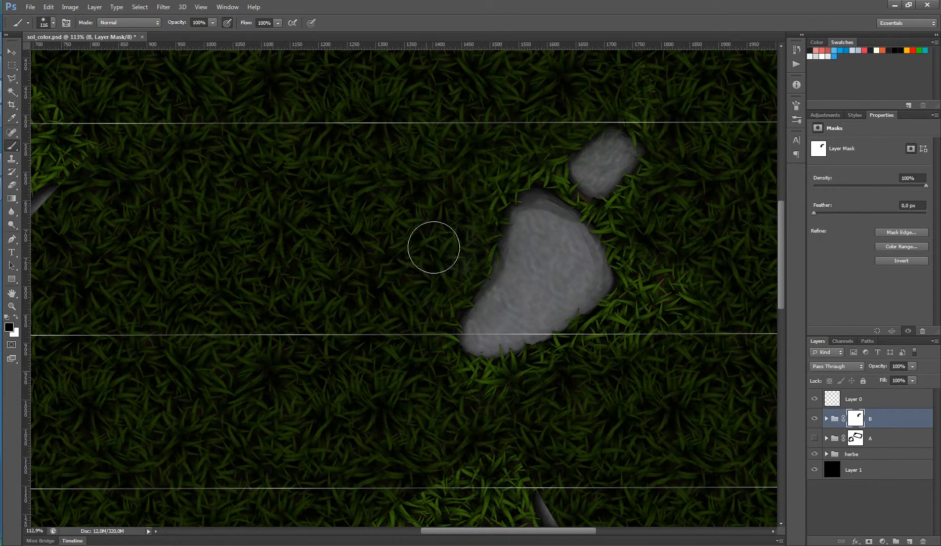
drag(434, 247, 427, 290)
Restore the small stone above the upper-right boulder by painting white on group B's mask, and return to black
key(x)
mouse_move(620, 145)
mouse_down()
mouse_move(581, 172)
mouse_move(599, 177)
mouse_up()
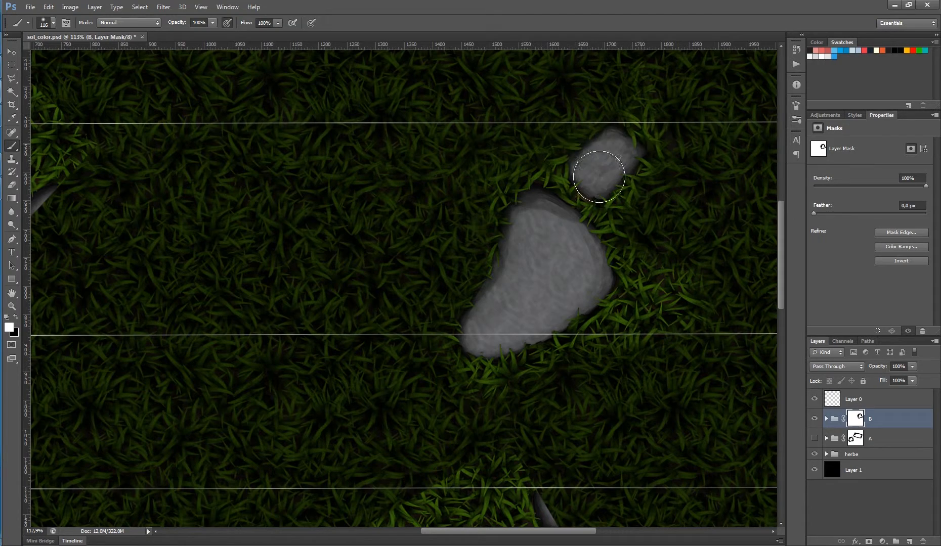
key(x)
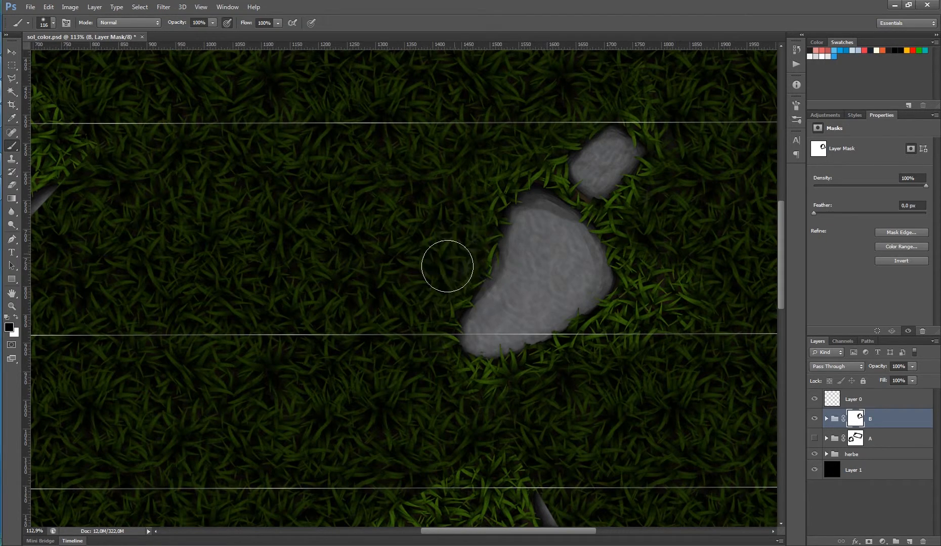
Mask out the grass border and right-hand small stone around group B's lower boulder, restoring the small lower-left stone in white
drag(505, 298, 458, 296)
mouse_move(515, 466)
mouse_down()
mouse_move(535, 246)
mouse_move(577, 238)
mouse_move(525, 160)
mouse_move(361, 235)
mouse_move(347, 294)
mouse_move(362, 363)
mouse_move(342, 393)
mouse_move(389, 440)
mouse_up()
key(x)
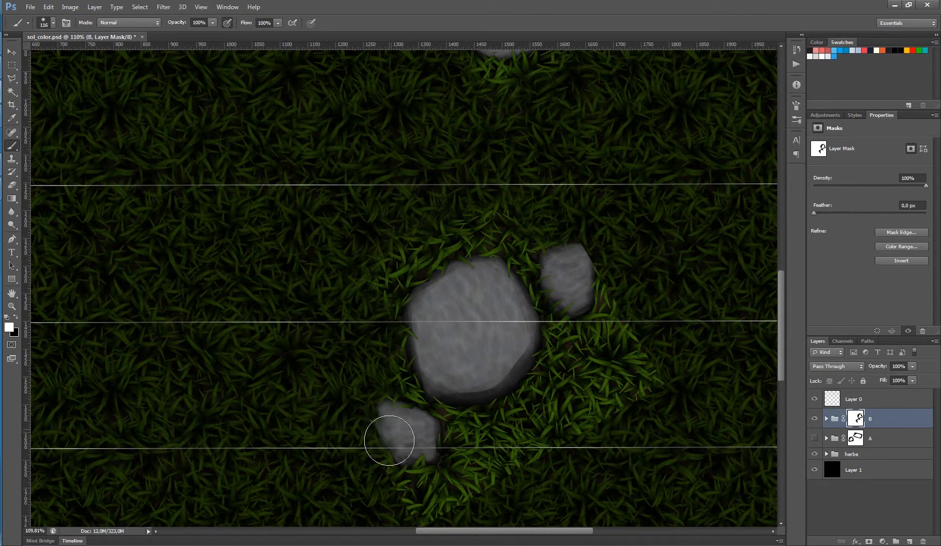
key(x)
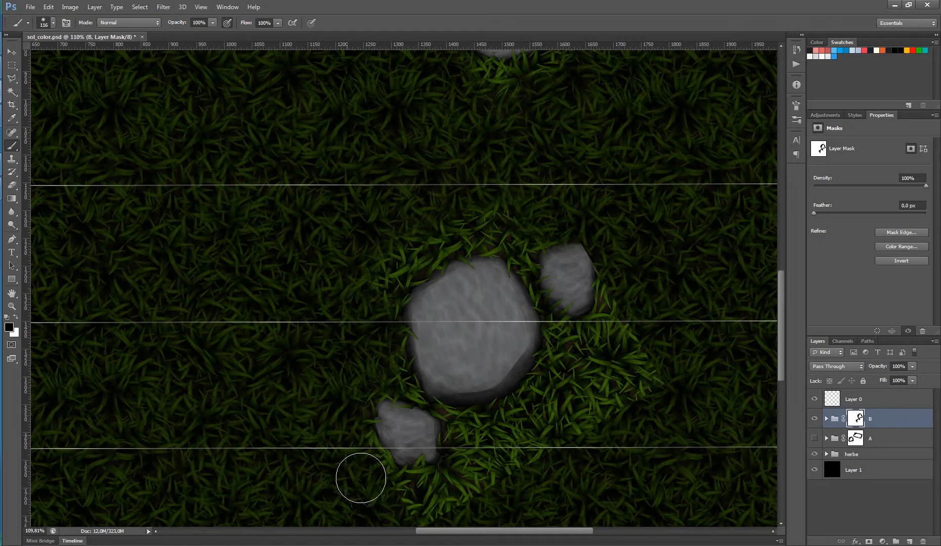
mouse_move(361, 478)
mouse_down()
mouse_move(412, 515)
mouse_move(512, 488)
mouse_move(662, 382)
mouse_move(644, 330)
mouse_move(601, 273)
mouse_move(566, 244)
mouse_move(563, 279)
mouse_move(585, 297)
mouse_move(567, 302)
mouse_move(557, 262)
mouse_move(516, 241)
mouse_up()
Mask out the upper-left tile's grass border and its upper and lower-right small stones in group B, restoring the left small stone in white
drag(232, 126, 284, 136)
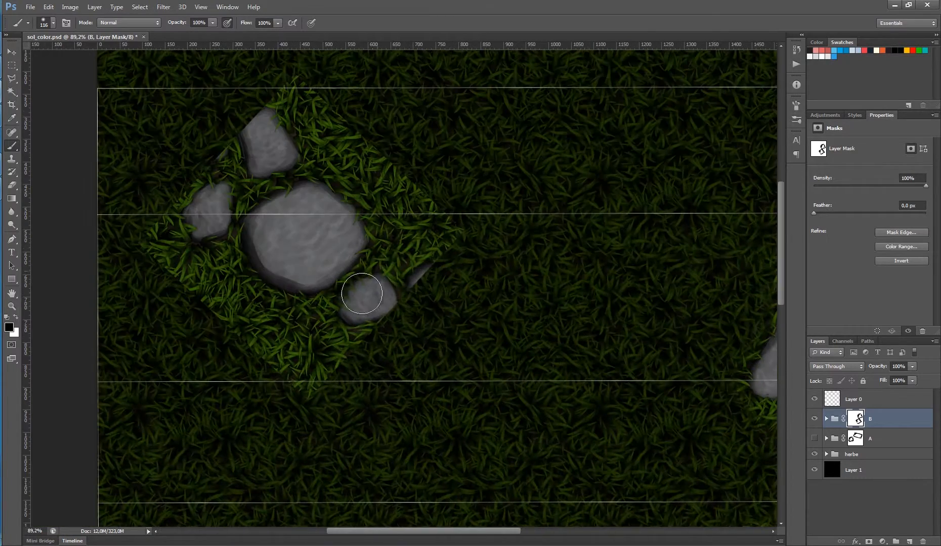
mouse_move(362, 294)
mouse_down()
mouse_move(397, 295)
mouse_move(370, 303)
mouse_move(370, 293)
mouse_move(313, 376)
mouse_move(257, 352)
mouse_move(199, 298)
mouse_move(150, 230)
mouse_move(190, 243)
mouse_move(214, 213)
mouse_move(218, 221)
mouse_move(202, 214)
mouse_move(200, 240)
mouse_up()
key(x)
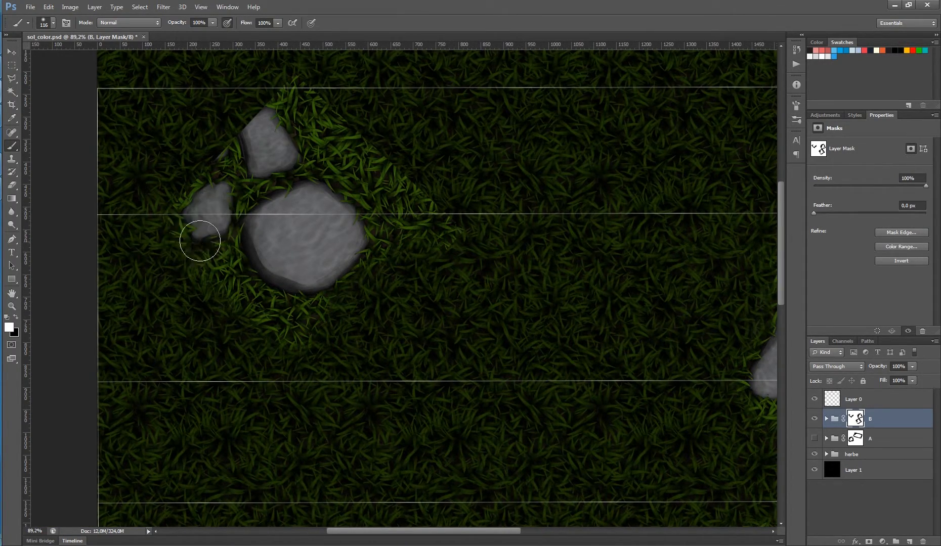
key(x)
mouse_move(206, 151)
mouse_down()
mouse_move(273, 164)
mouse_move(305, 138)
mouse_move(265, 140)
mouse_move(245, 123)
mouse_move(299, 114)
mouse_move(529, 293)
mouse_up()
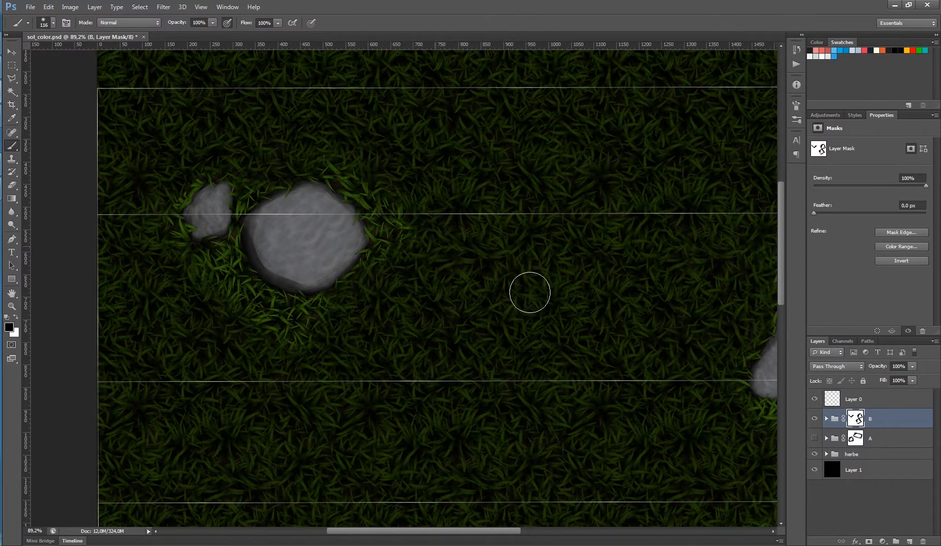
scroll(503, 292, down, 5)
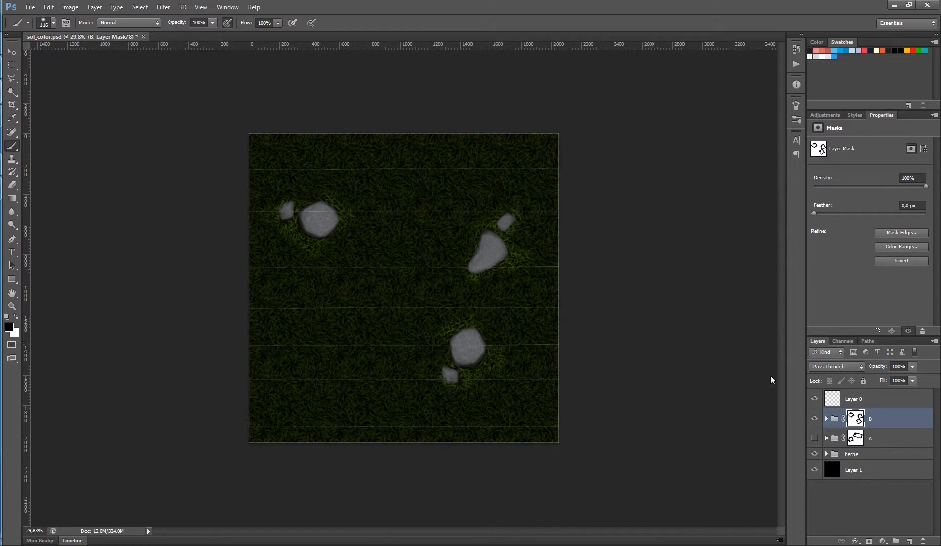
Restore the herbe group's opacity to 100% and save the document
click(859, 456)
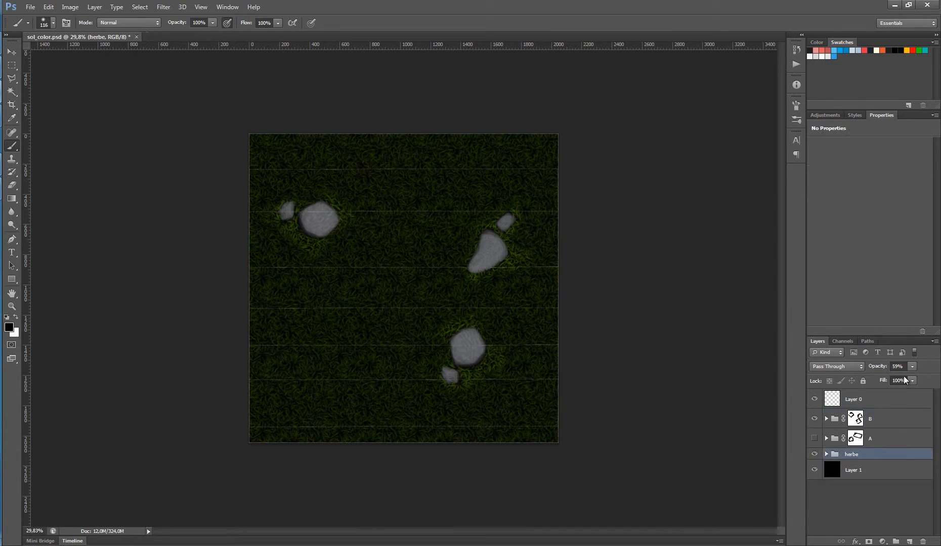
key(ctrl+s)
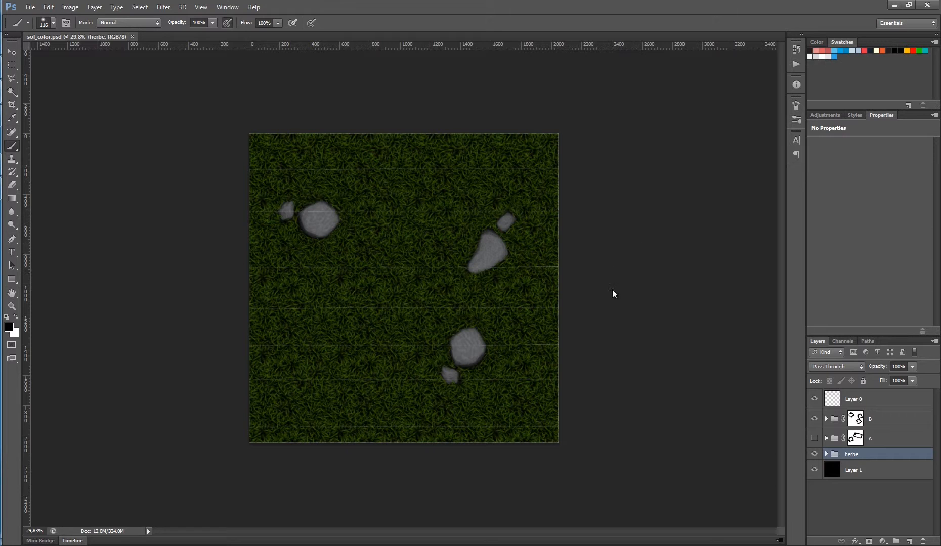
Save the texture with group B's stones as a Targa copy named sol_color_B.tga in sourceimages
key(ctrl+shift+s)
click(511, 273)
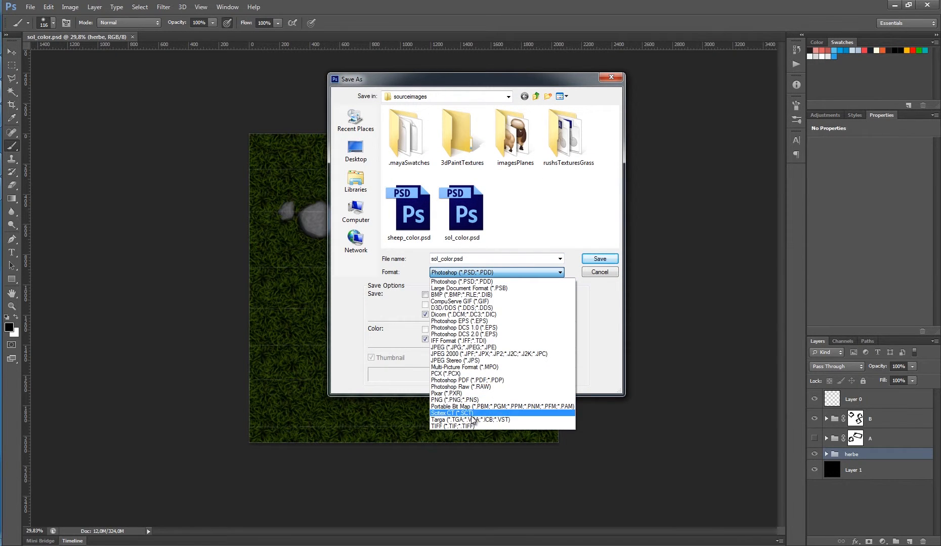
click(471, 420)
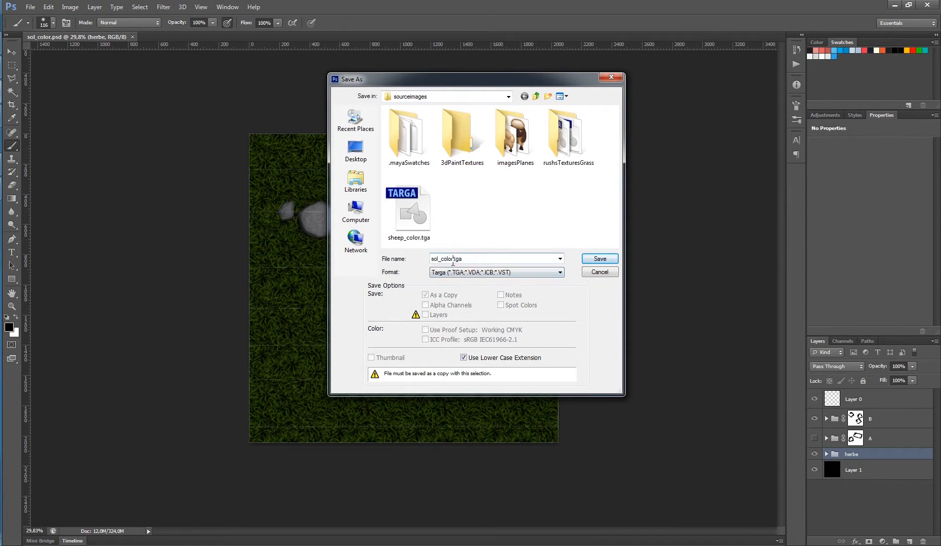
text(_B)
key(Return)
key(Return)
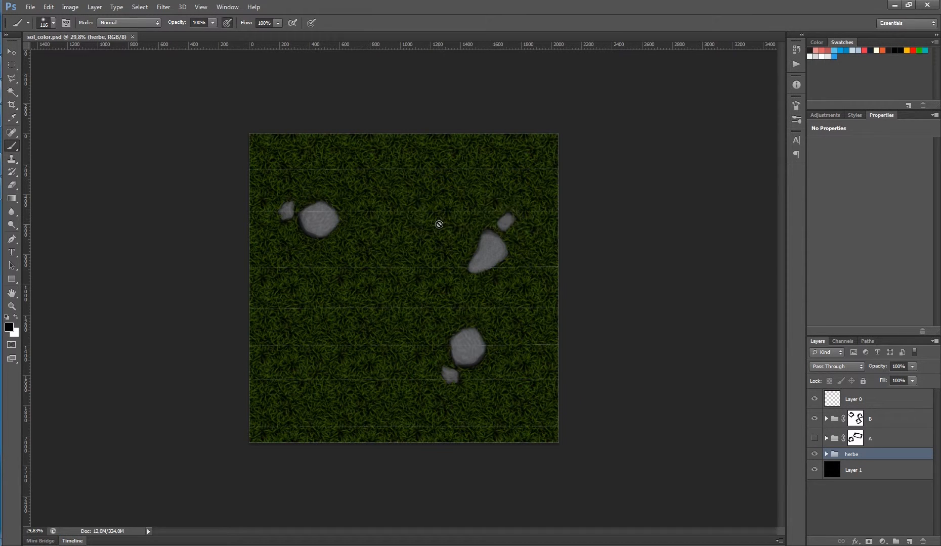
Hide group B, show group A, and save a Targa copy named sol_color_A.tga
click(814, 420)
click(814, 438)
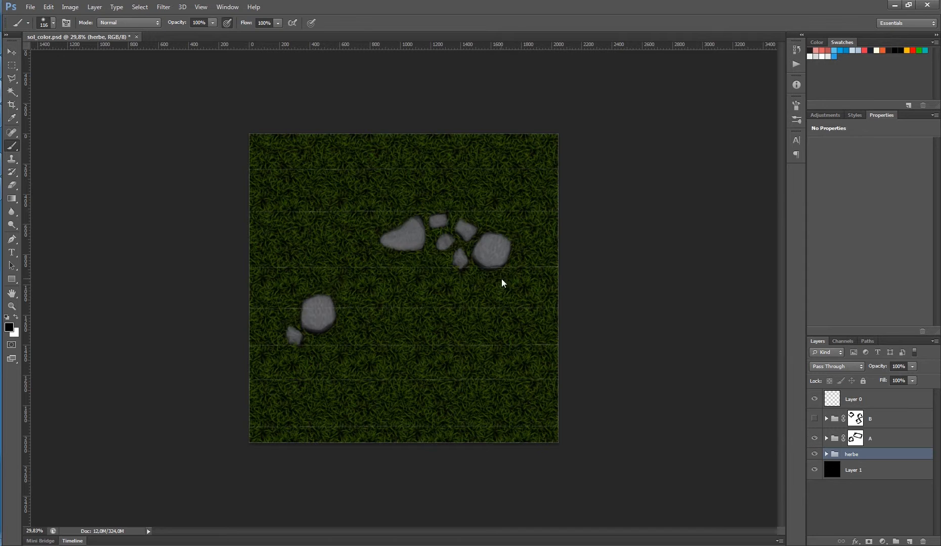
key(ctrl+shift+s)
click(493, 273)
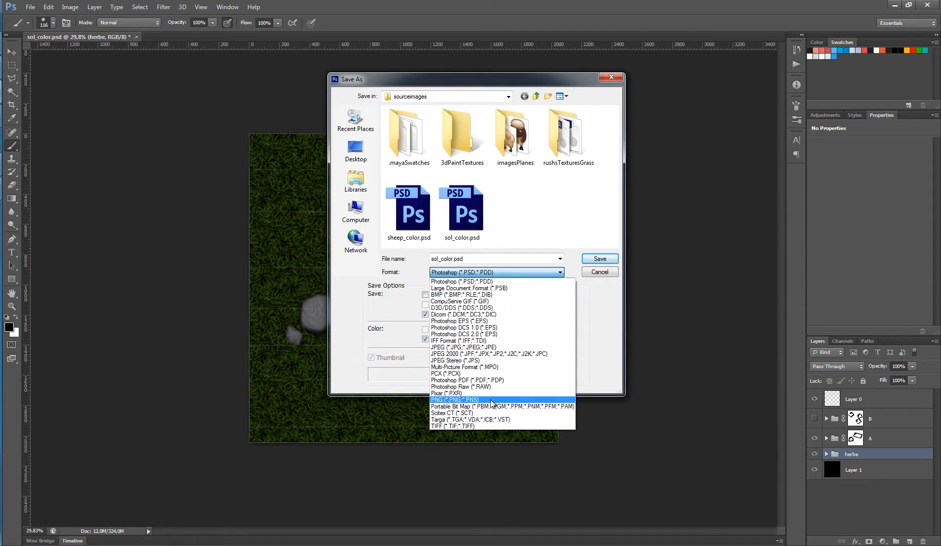
click(489, 418)
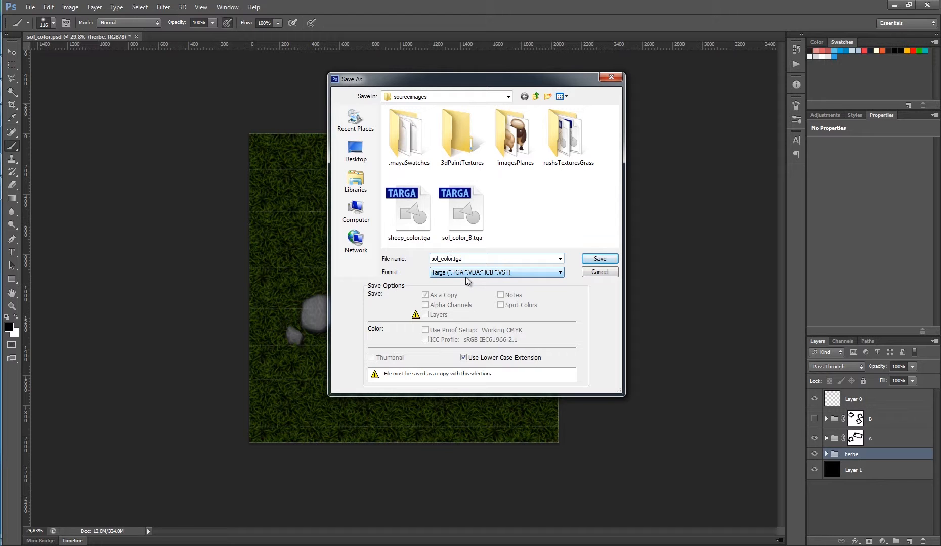
key(Return)
key(Return)
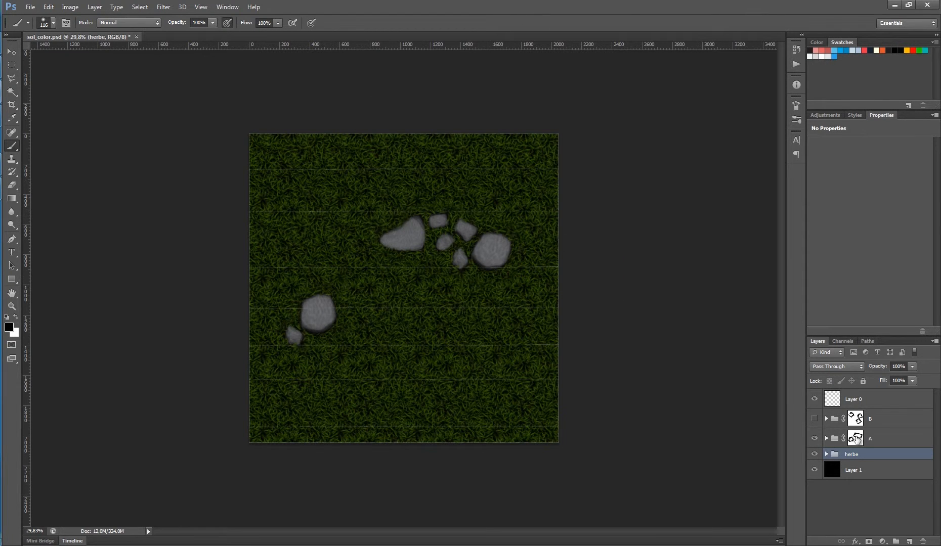
Hide the UV snapshot on Layer 0 and save the Targa copy again, replacing sol_color_A.tga
click(853, 400)
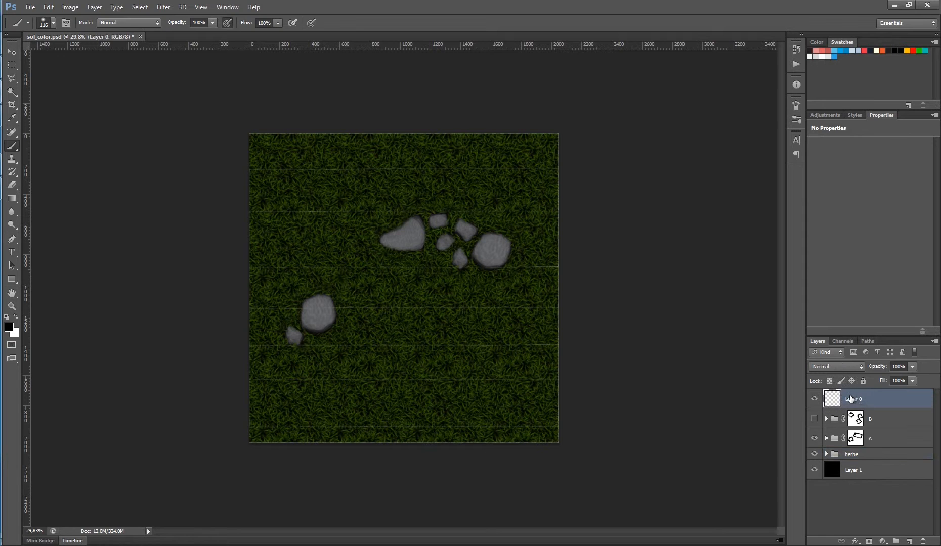
drag(497, 260, 493, 313)
click(814, 399)
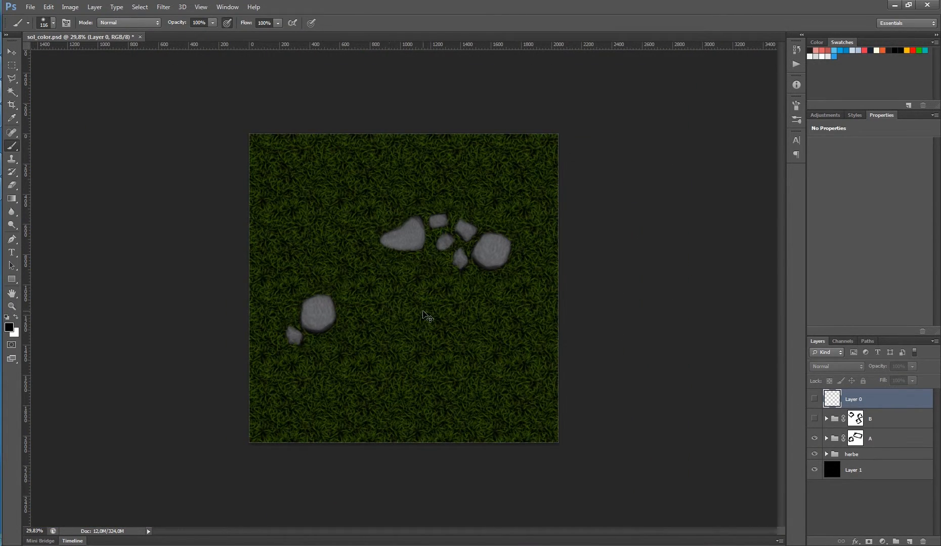
key(ctrl+shift+s)
click(466, 273)
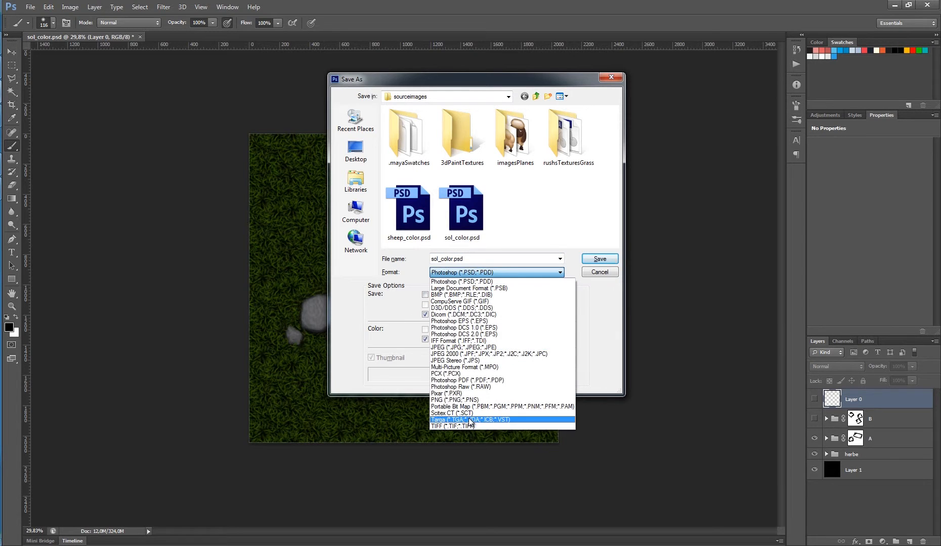
click(470, 420)
double_click(454, 213)
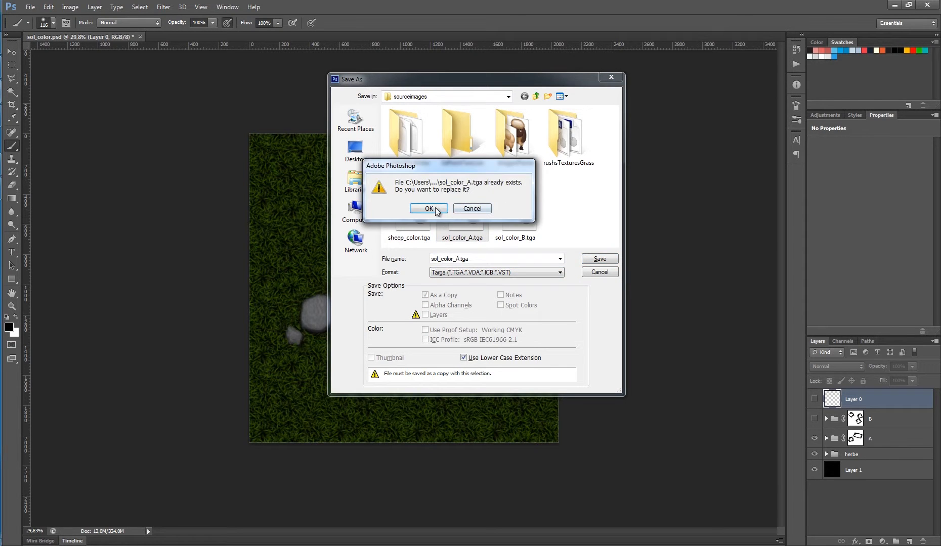
click(429, 208)
key(Return)
Show group B, hide group A, and save a 24 bits/pixel Targa copy over sol_color_B.tga
click(814, 419)
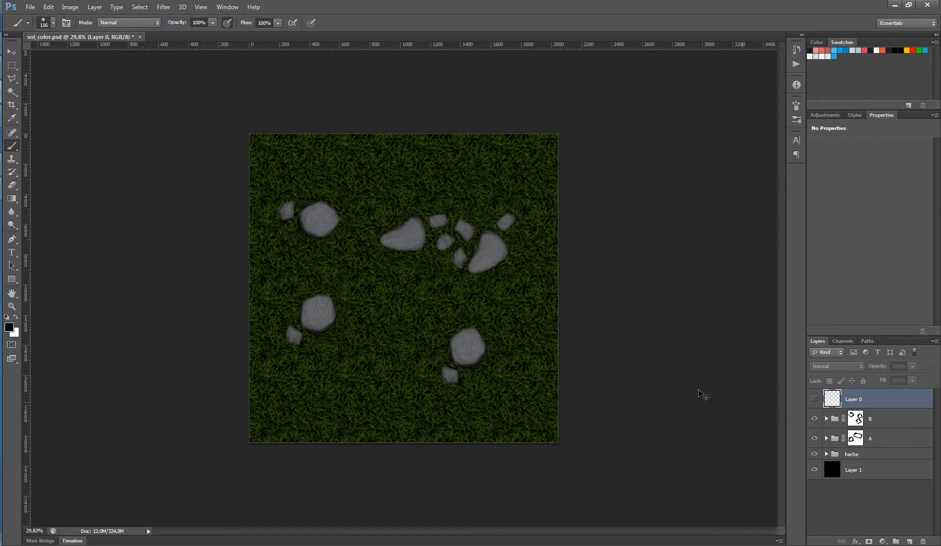
click(813, 439)
click(859, 454)
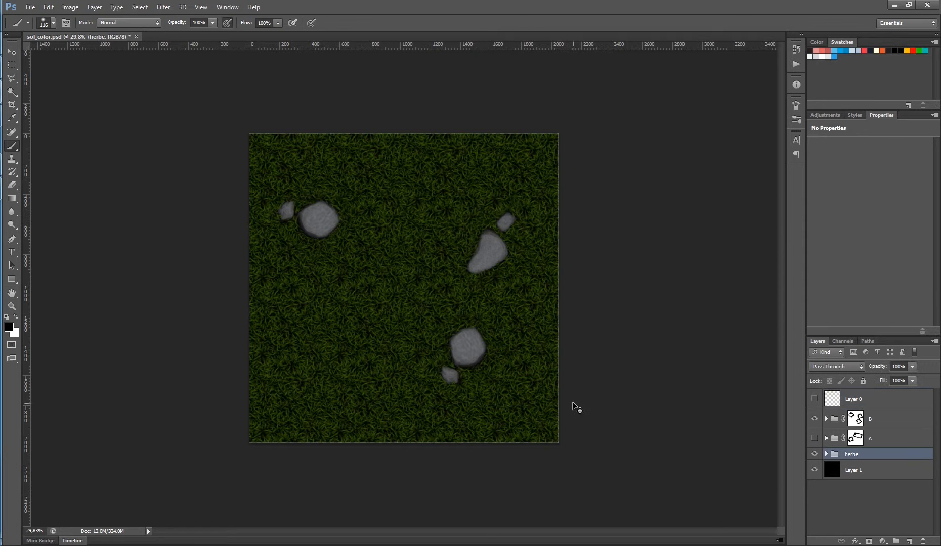
key(ctrl+shift+s)
click(477, 273)
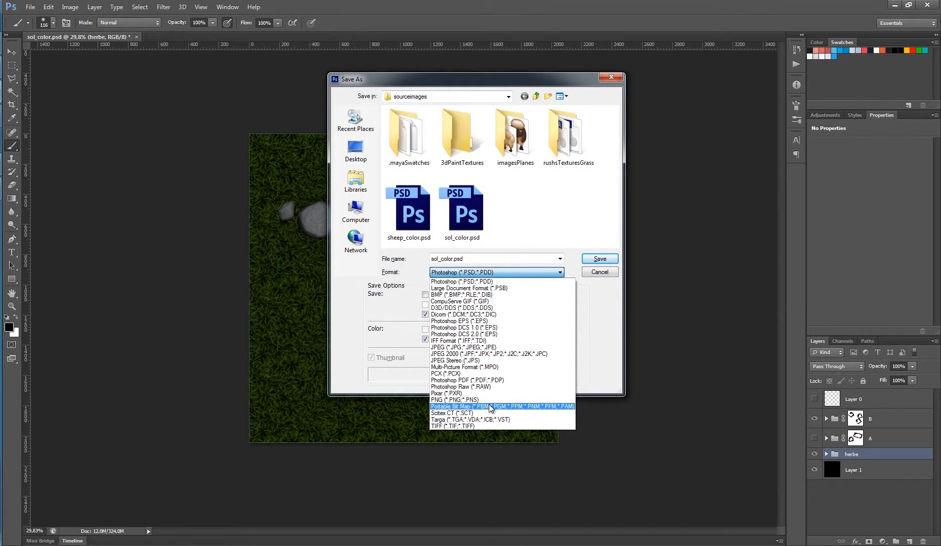
click(488, 419)
double_click(508, 207)
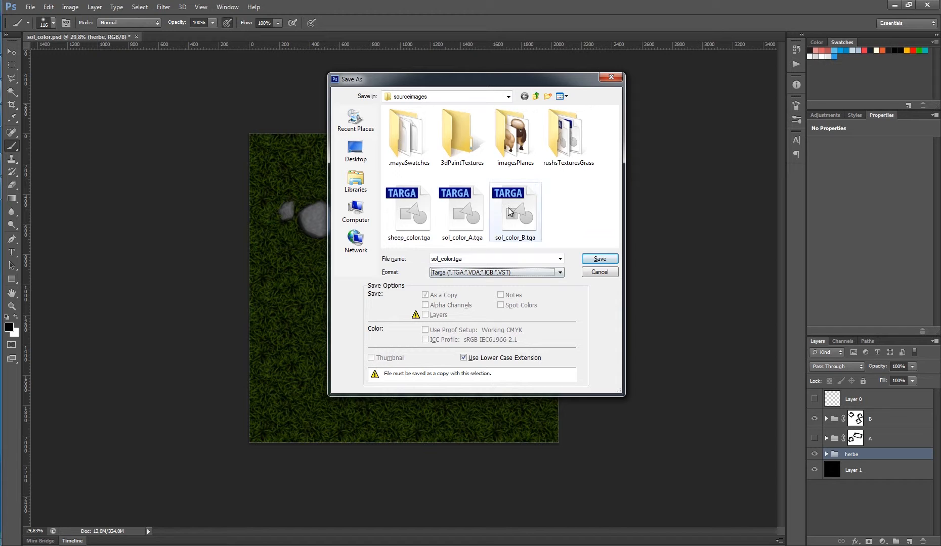
click(431, 209)
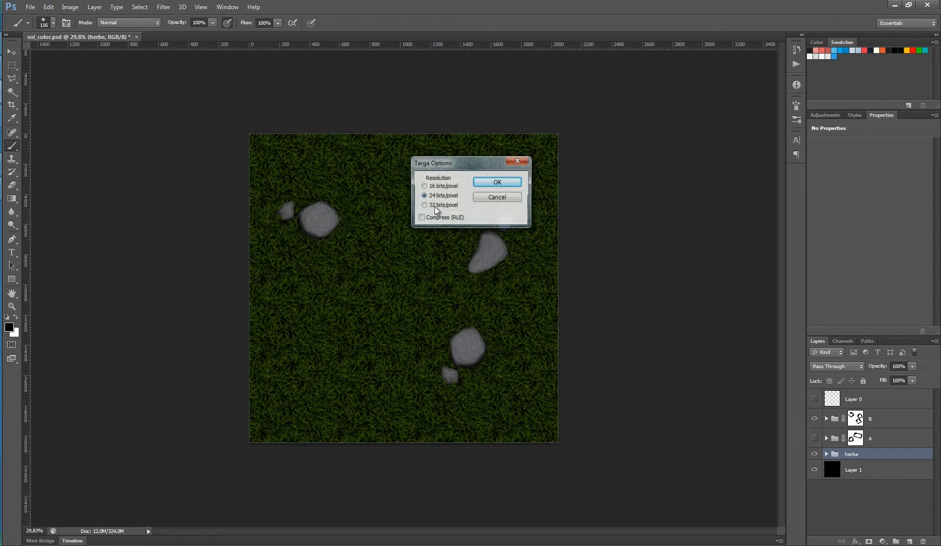
click(498, 183)
Deselect the layers, check the grass at the canvas corner up close, and fit the whole texture on screen
click(869, 522)
drag(577, 147, 569, 363)
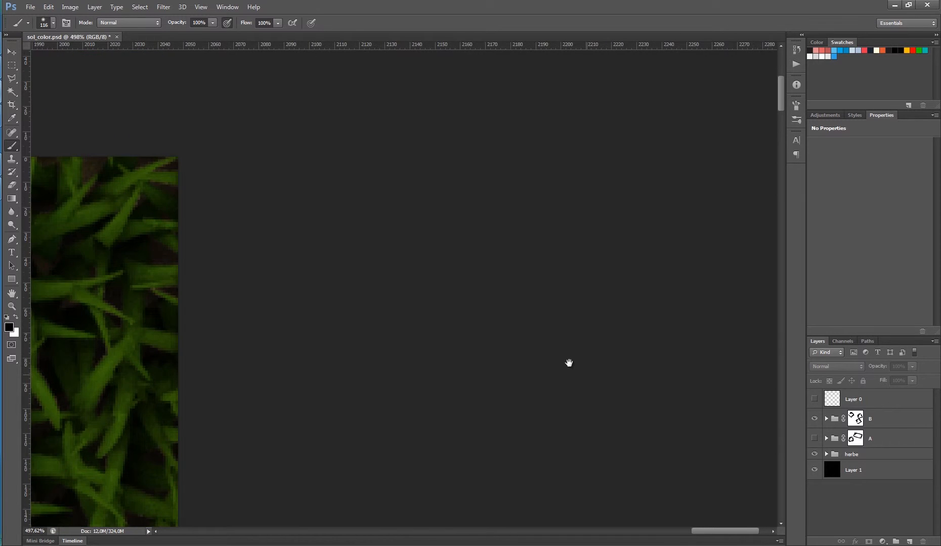
right_click(388, 296)
right_click(116, 279)
click(151, 300)
right_click(153, 292)
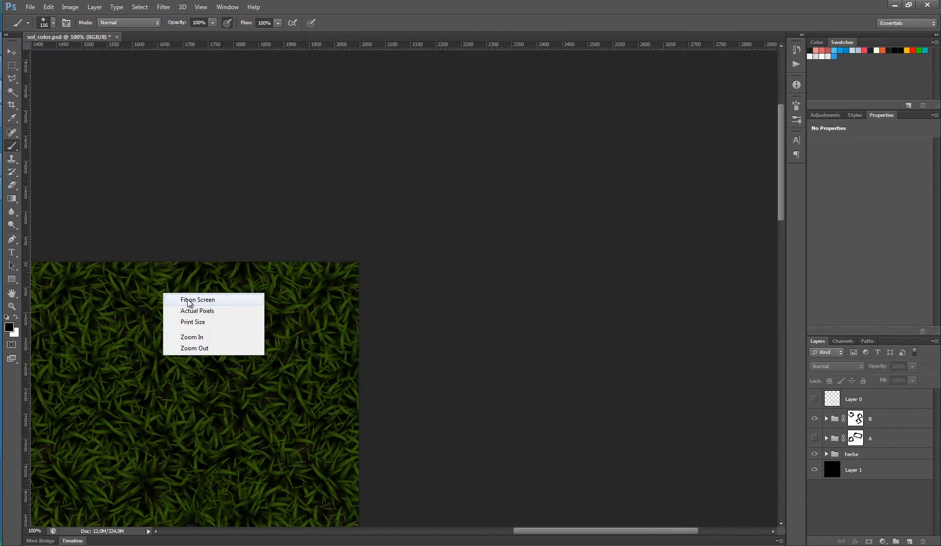
click(189, 298)
Switch to Maya and assign a new Lambert material to the curved ground mesh
mouse_move(1, 152)
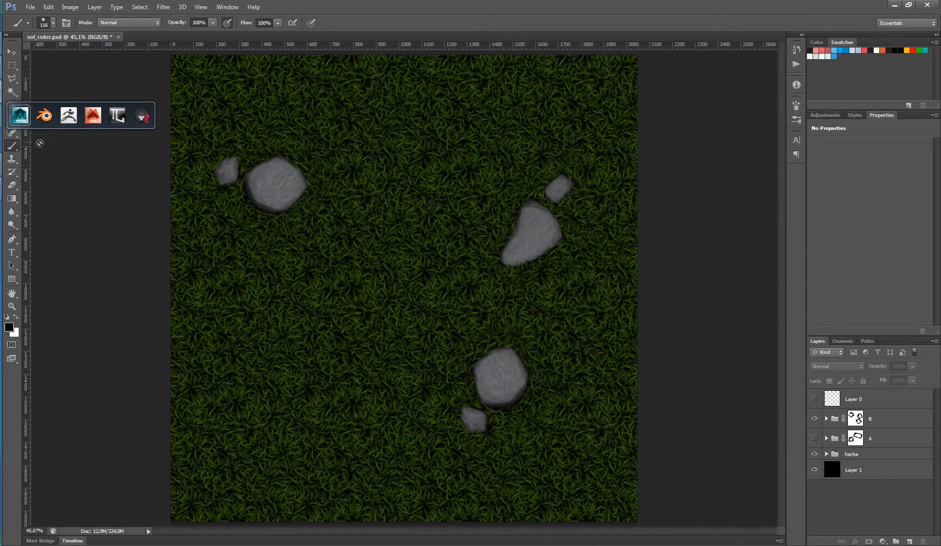
mouse_move(21, 115)
click(100, 161)
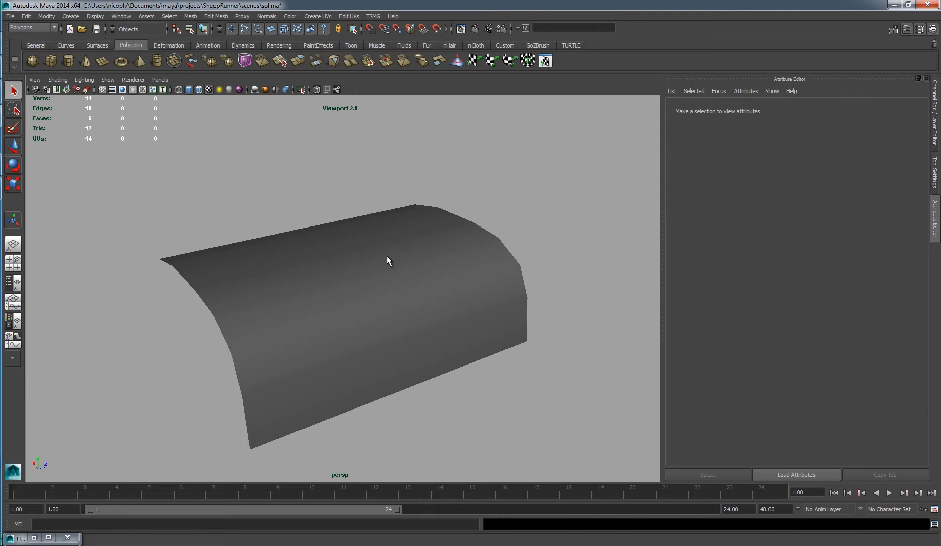
click(466, 256)
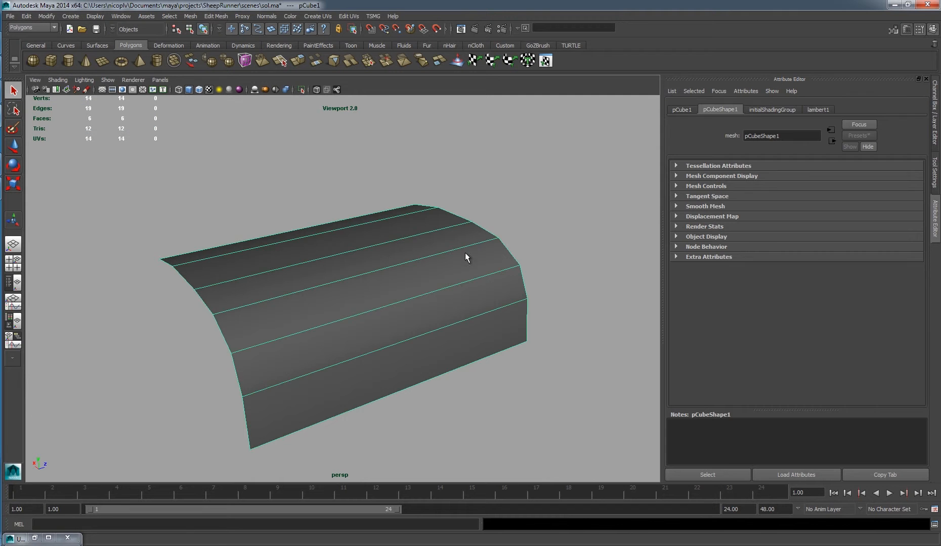
right_click(368, 273)
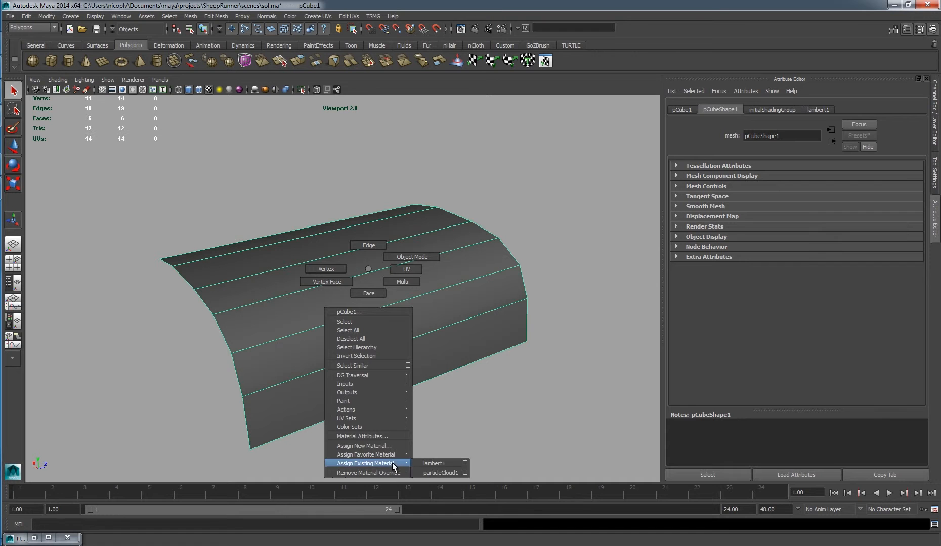
click(390, 446)
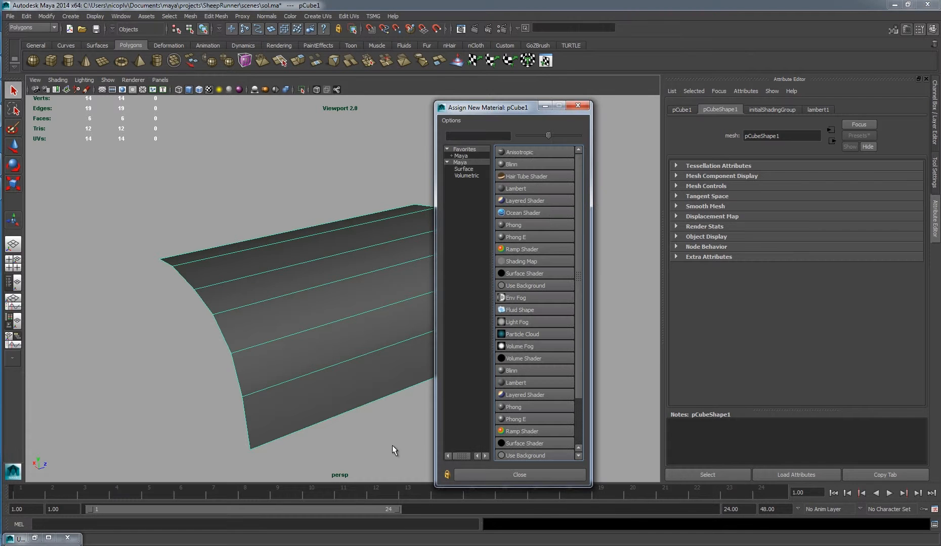
click(514, 188)
Rename the new Lambert material to sol_A_material
double_click(790, 136)
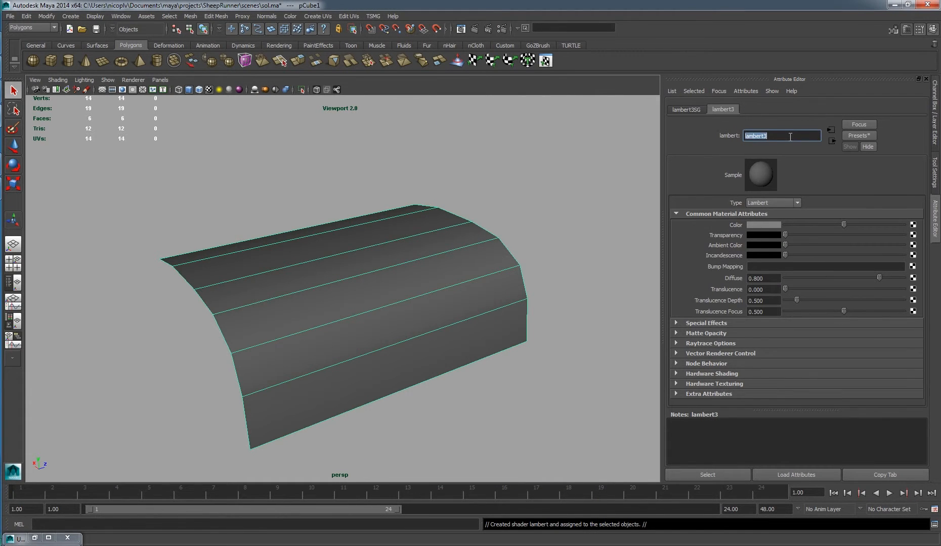
text(M)
key(BackSpace)
text(soll_material)
key(BackSpace)
text(A_)
click(558, 195)
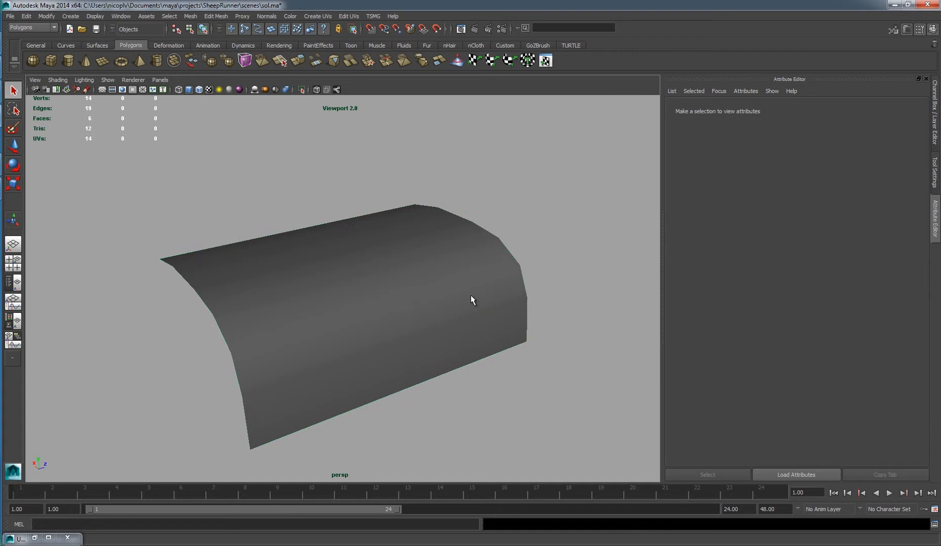
Map a File texture to the Color of sol_A_material and load sol_color_A.tga as its image
click(471, 296)
click(765, 110)
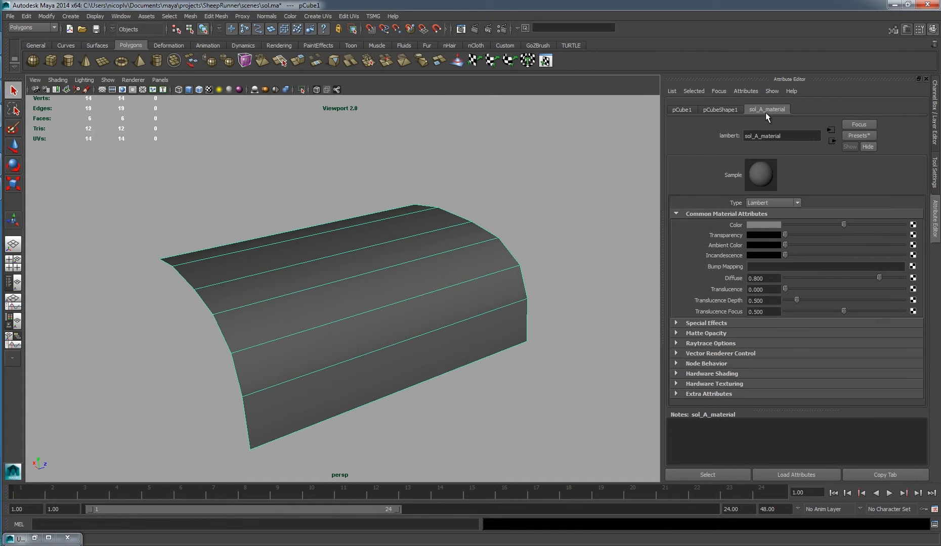
click(913, 225)
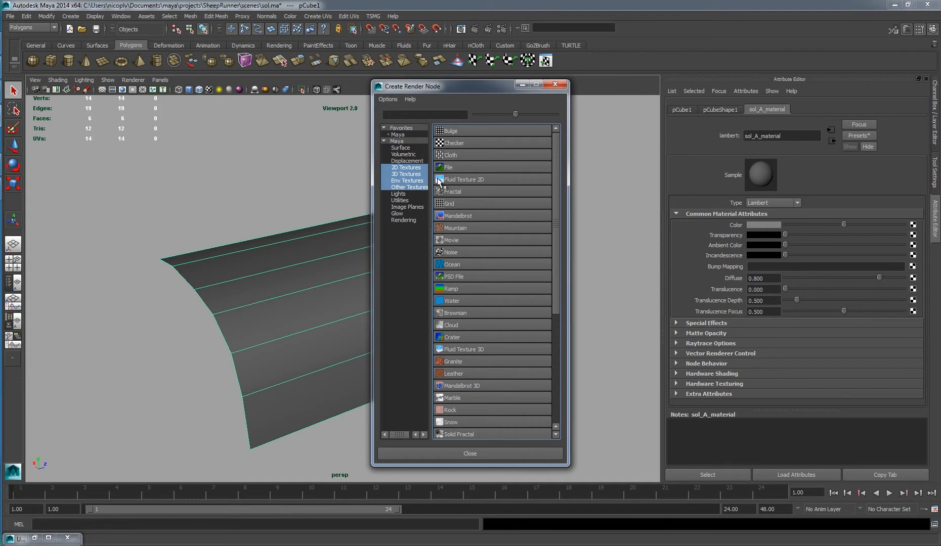
click(476, 165)
click(858, 252)
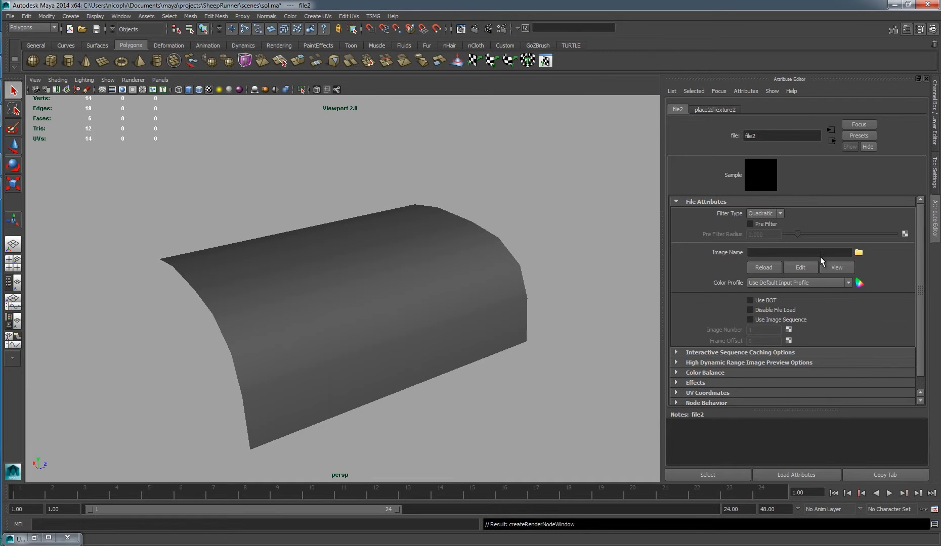
click(314, 223)
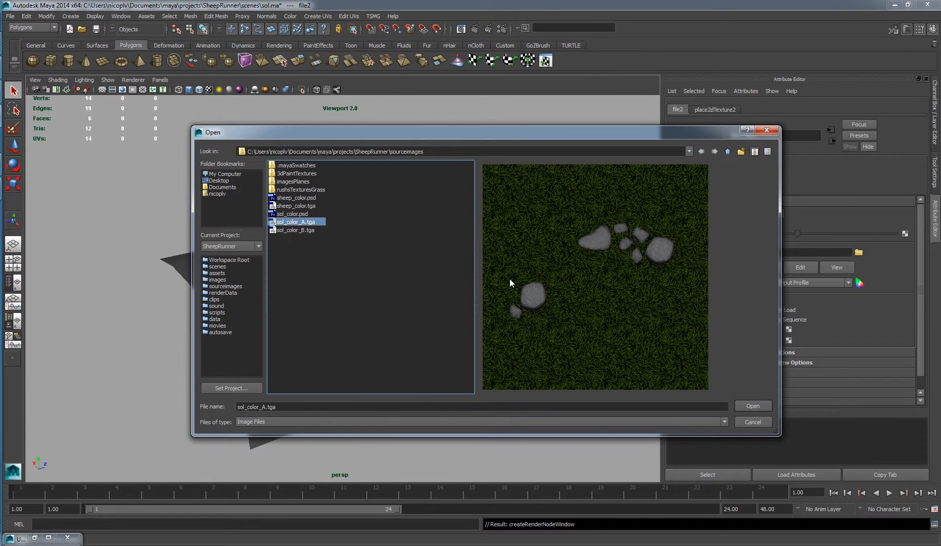
click(747, 405)
Preview sol_color_B.tga as the ground's color image and switch the image back to sol_color_A.tga
drag(546, 204, 407, 235)
click(406, 234)
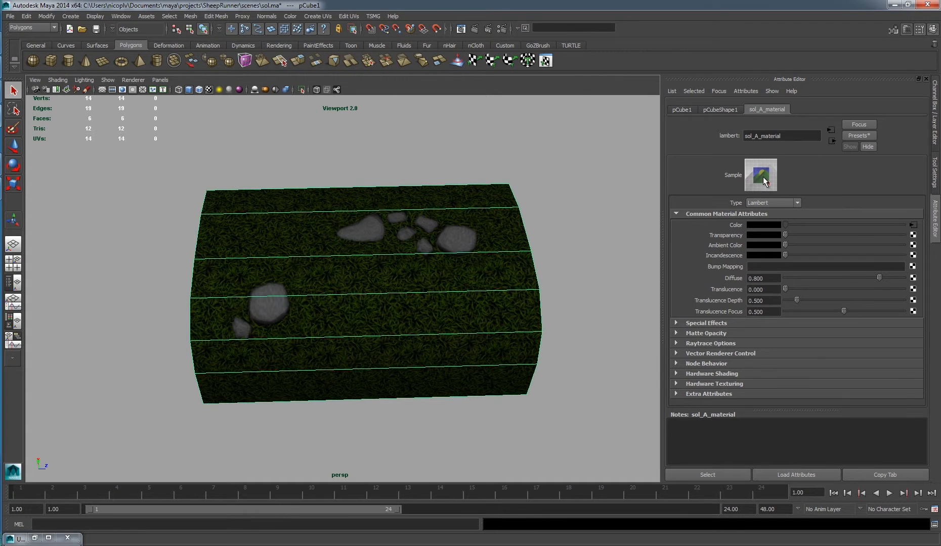
click(912, 225)
click(858, 252)
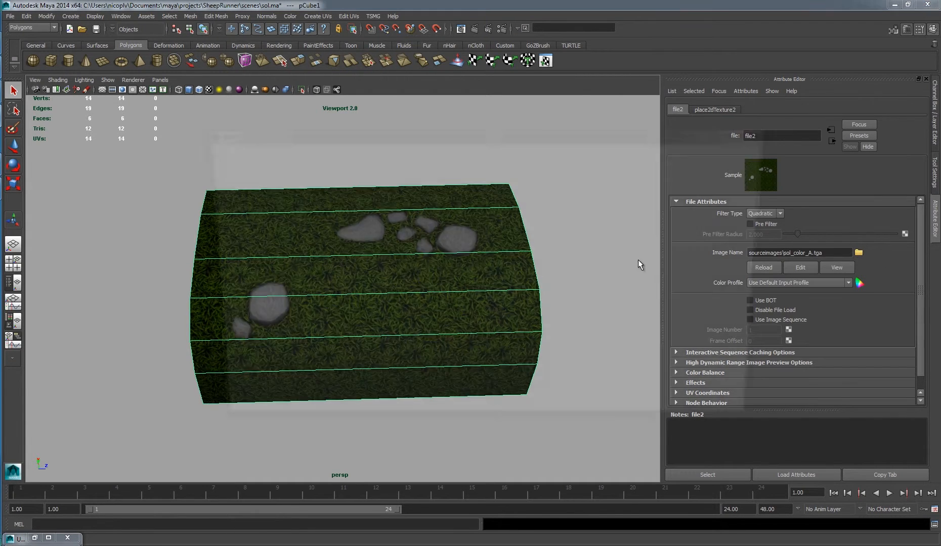
double_click(304, 228)
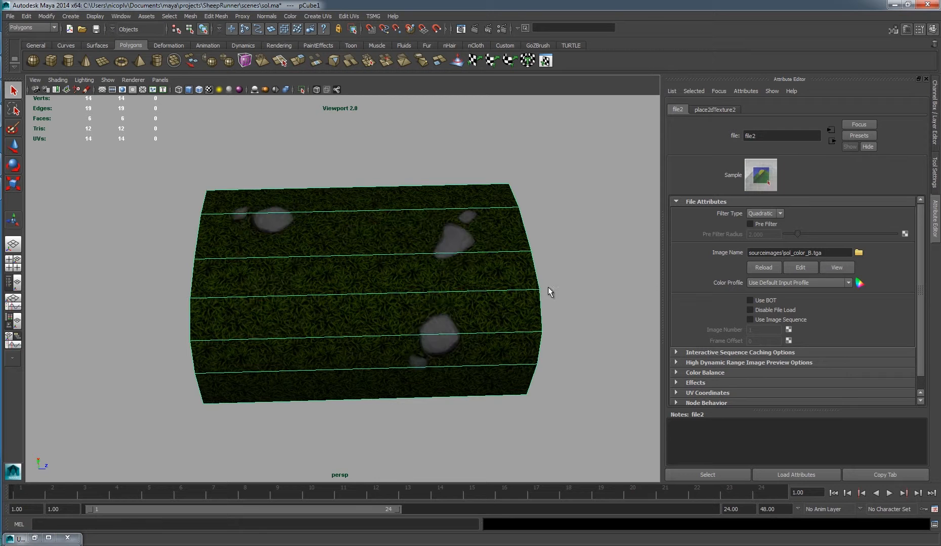
click(858, 252)
double_click(293, 222)
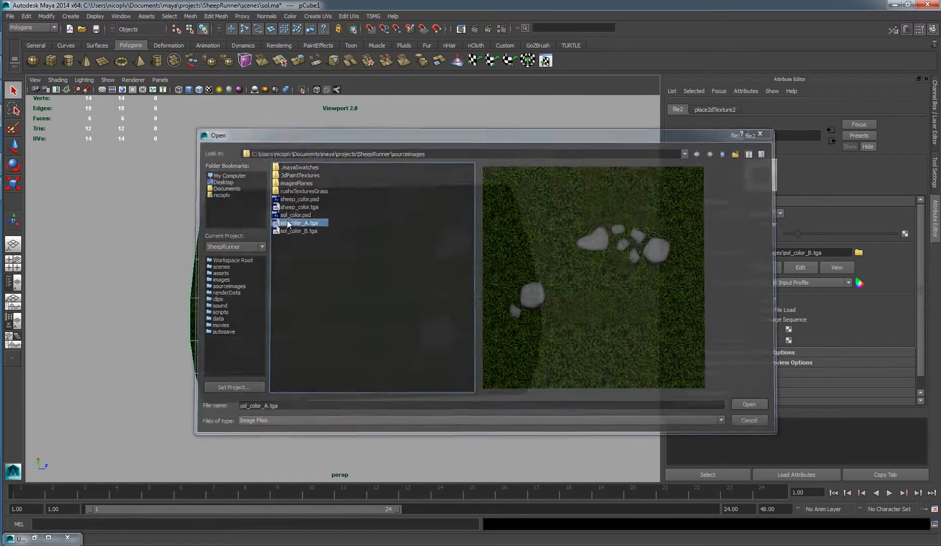
Examine the grass and stone texture on the curved ground mesh up close and from several angles
drag(476, 216, 462, 178)
click(535, 195)
scroll(463, 179, up, 5)
drag(523, 264, 429, 349)
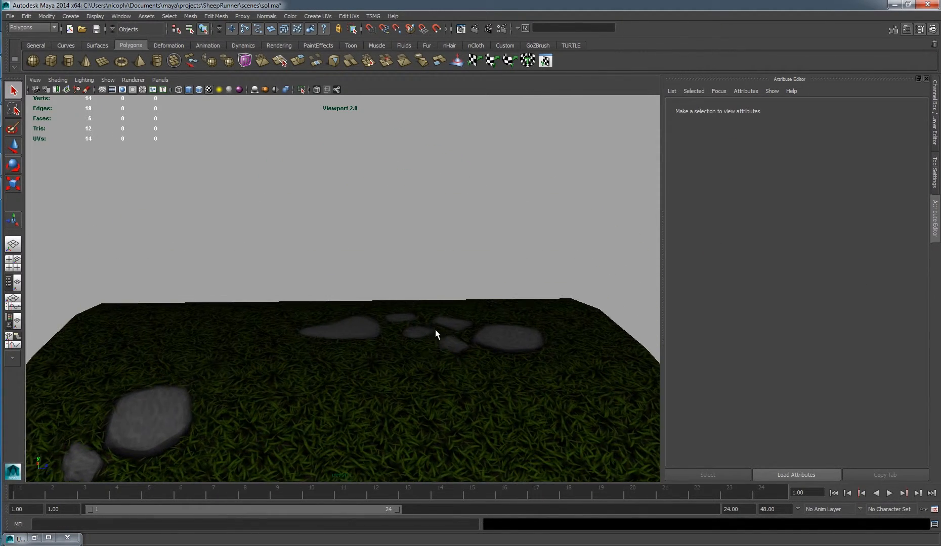
scroll(445, 329, up, 1)
drag(461, 297, 391, 296)
scroll(417, 284, down, 2)
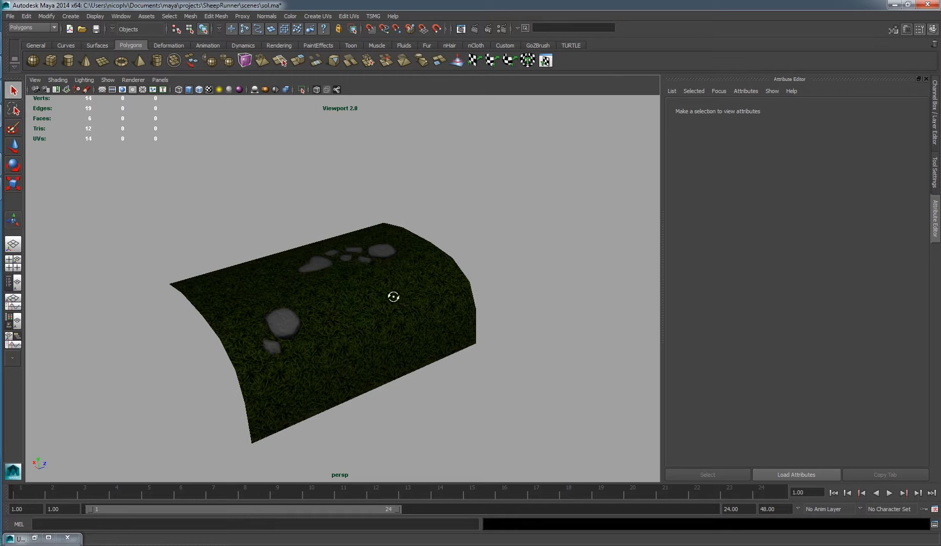
Export the whole scene with the textured ground mesh as an FBX file named sol in the project's scenes folder
click(389, 292)
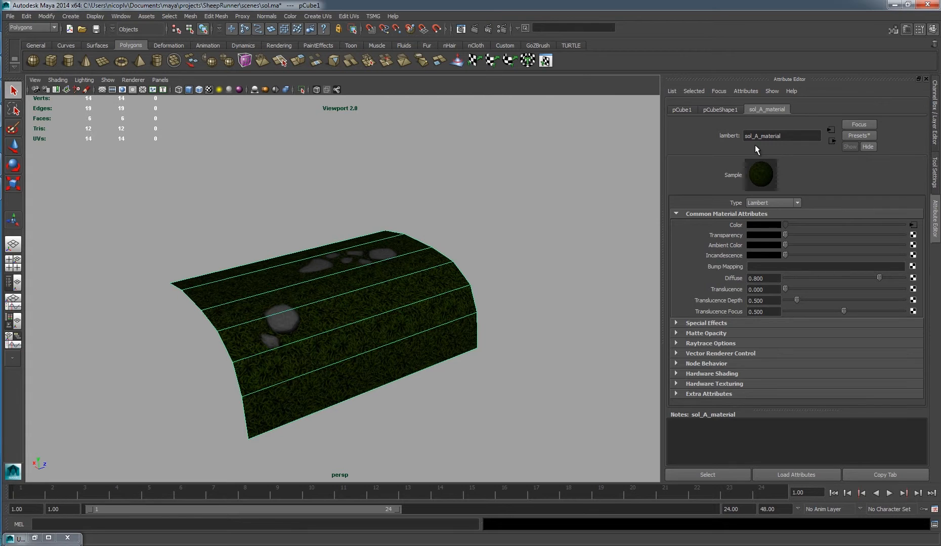
click(720, 110)
click(10, 16)
click(42, 132)
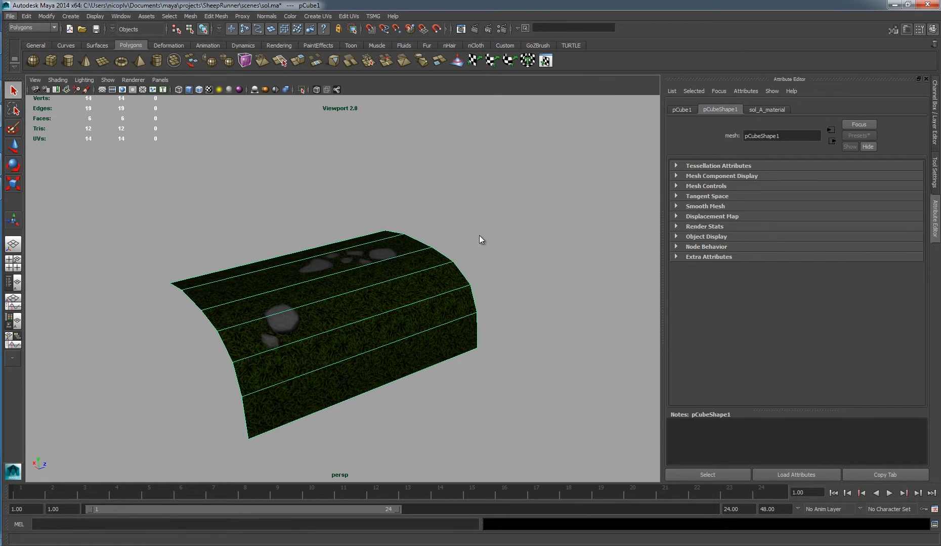
text(sol)
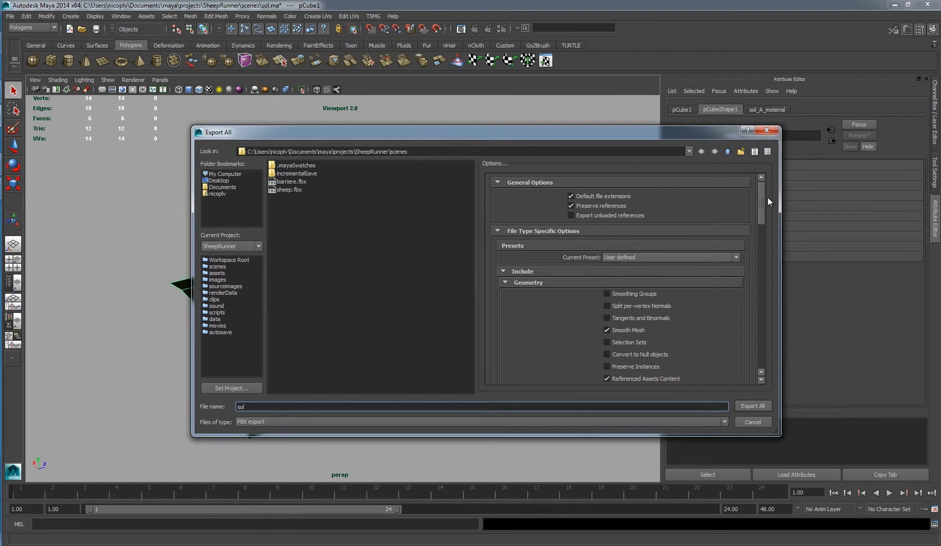
drag(762, 203, 760, 254)
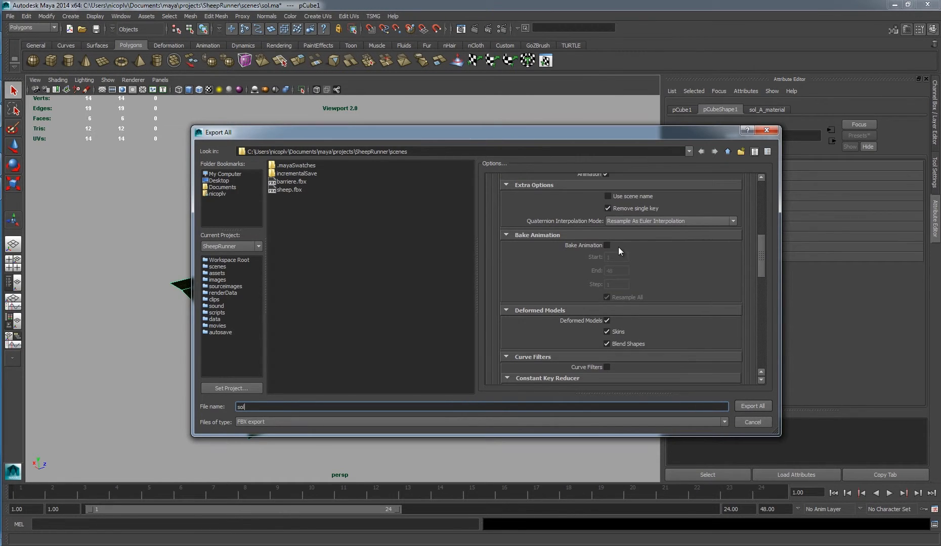
click(743, 404)
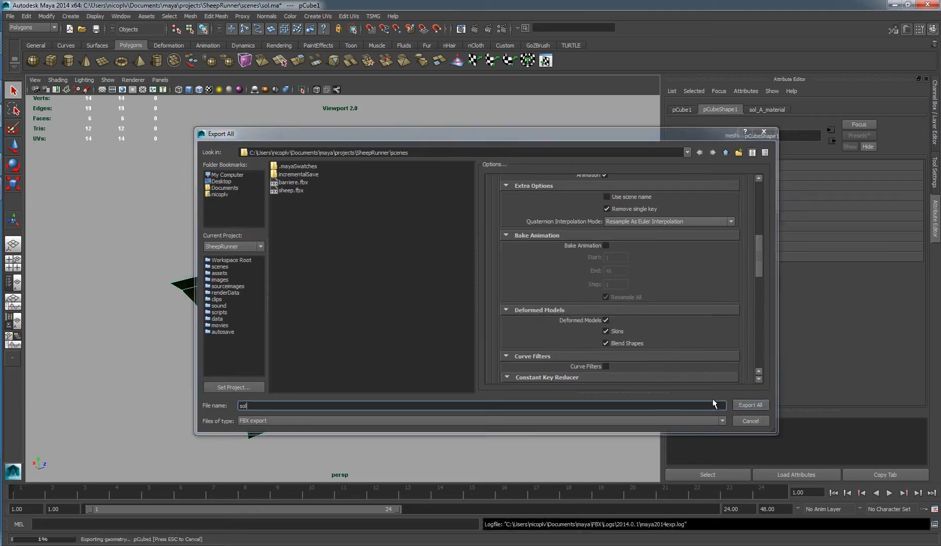